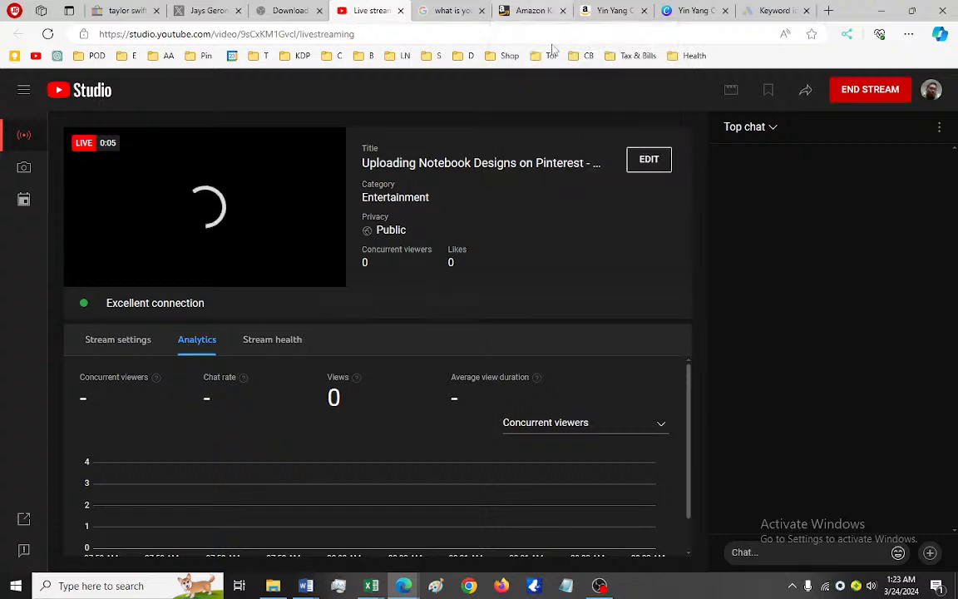
Step: In the KDP bookshelf, open the US Amazon listing of the Pastel Purple notebook paperback
left_click(545, 10)
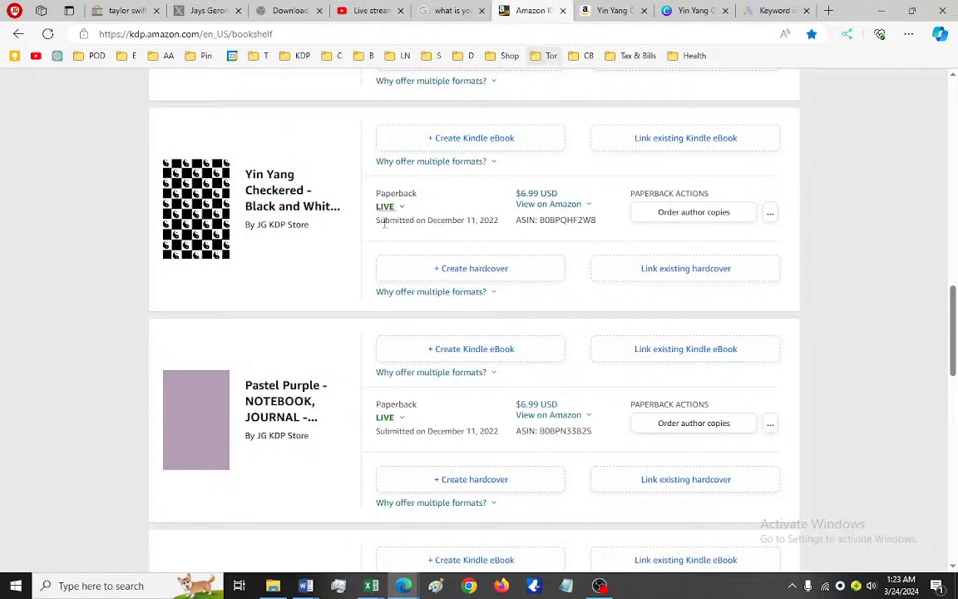
scroll(302, 274, "down", 2)
mouse_move(526, 224)
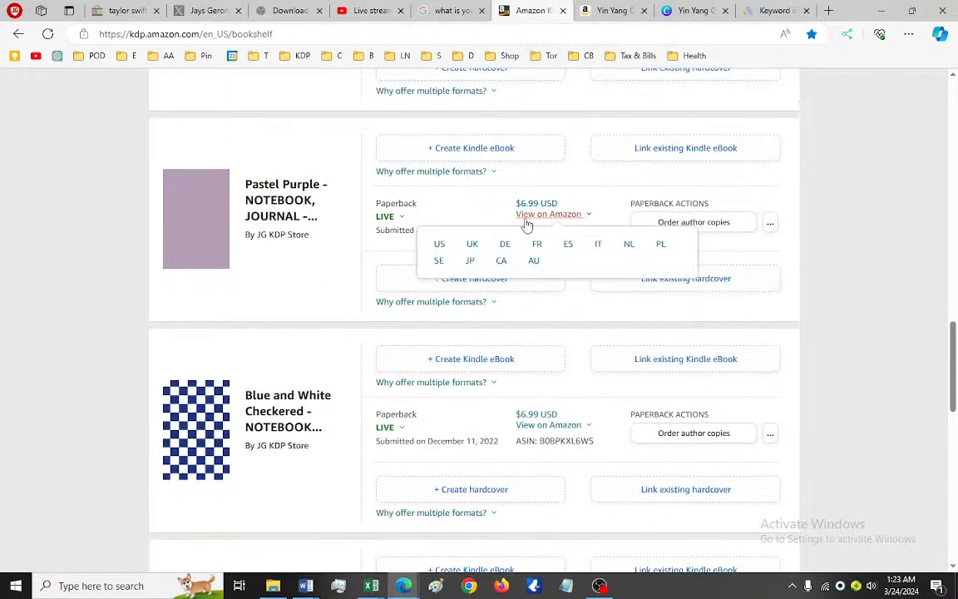
left_click(440, 243)
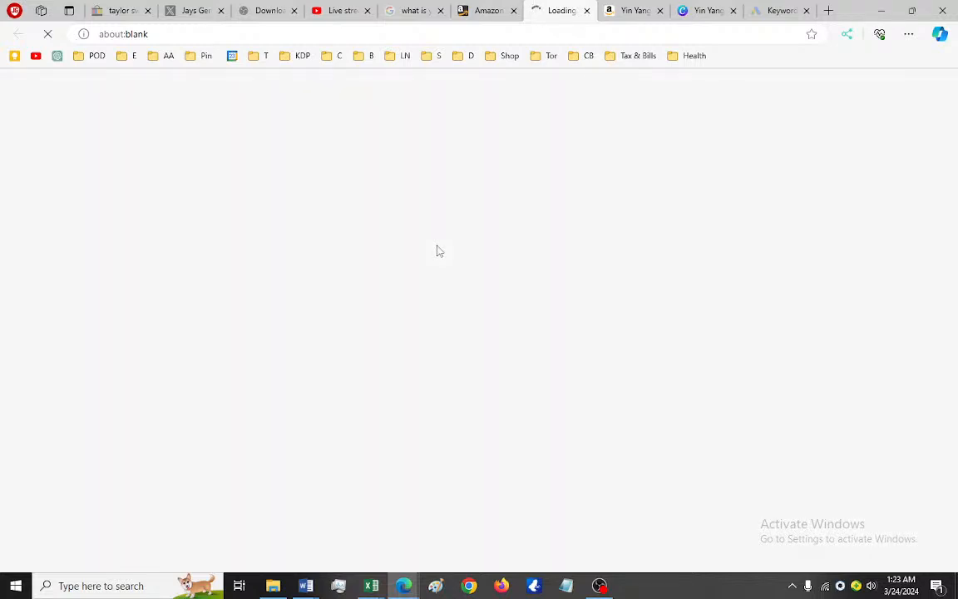
Step: Look over the Yin Yang Checkered notebook listing on Amazon and close it
left_click(621, 10)
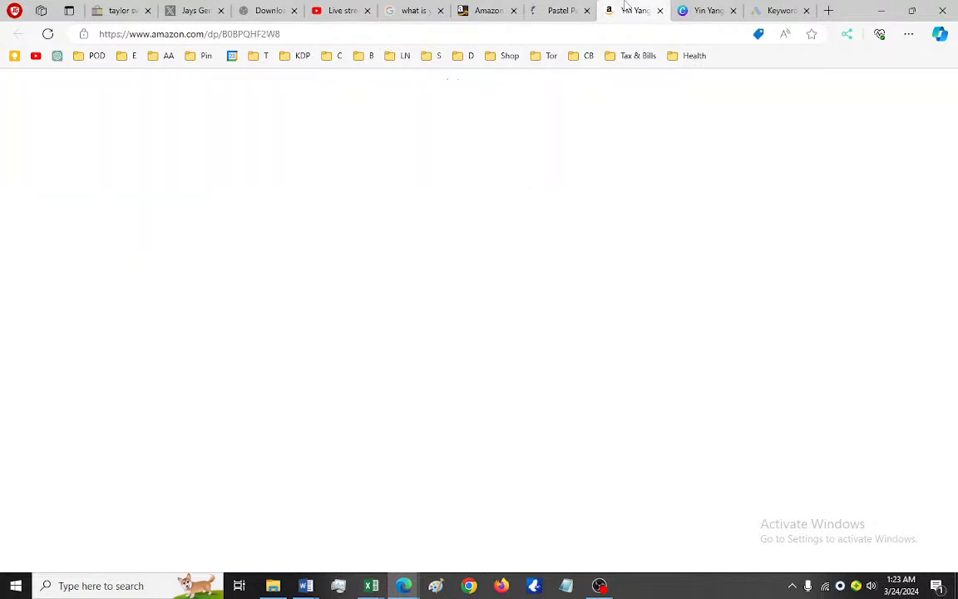
scroll(564, 354, "up", 1)
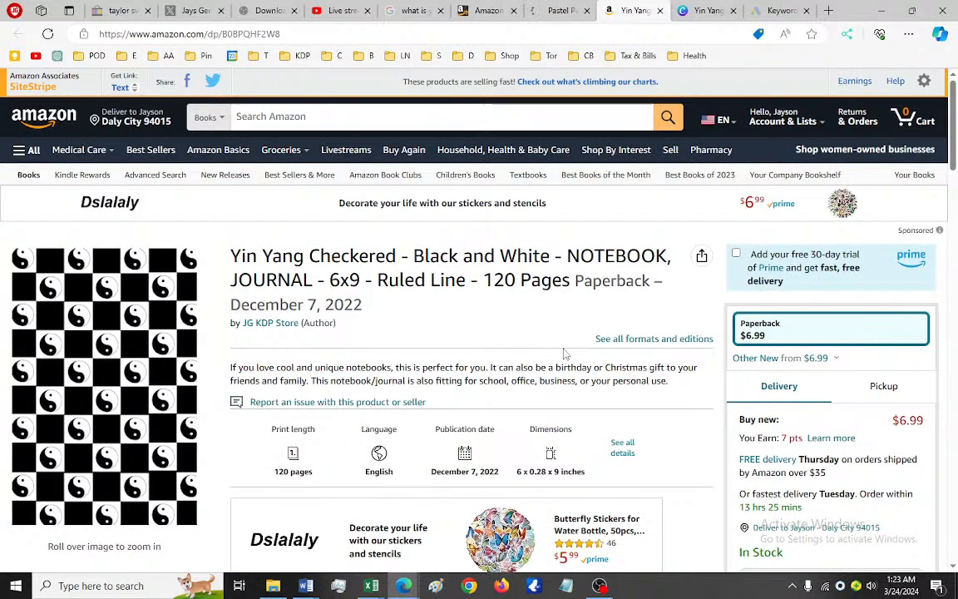
scroll(564, 354, "down", 1)
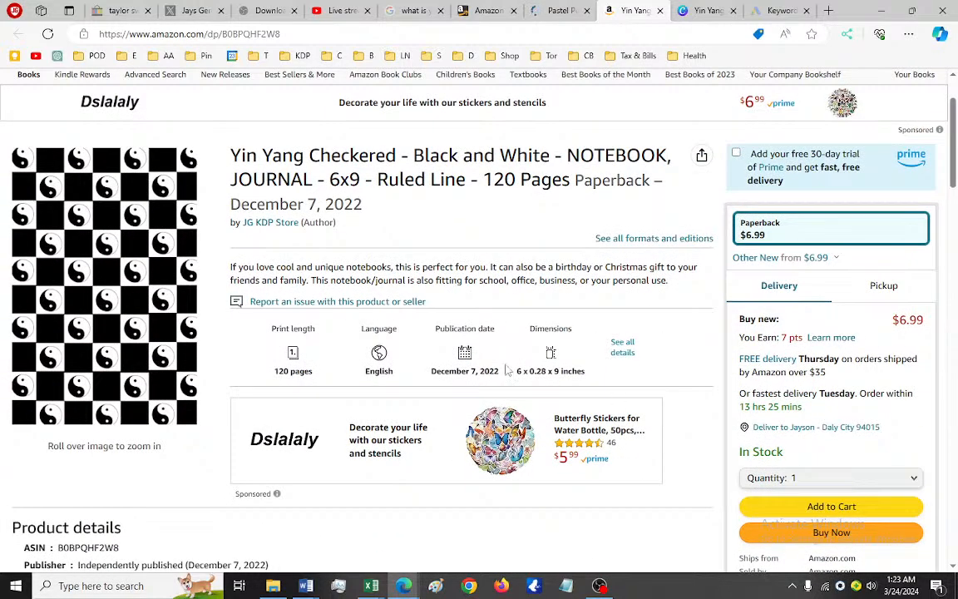
scroll(398, 339, "up", 1)
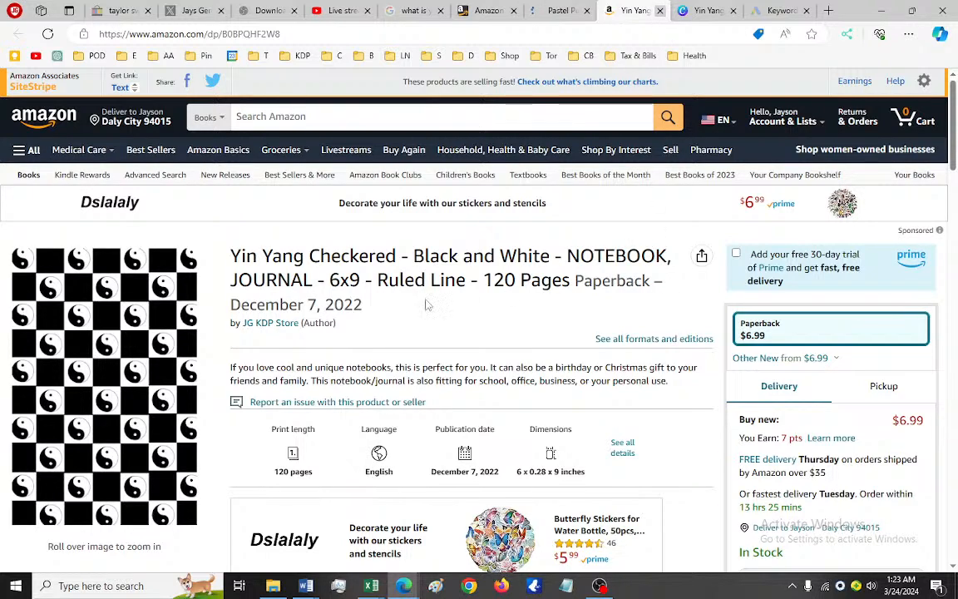
key("ctrl+w")
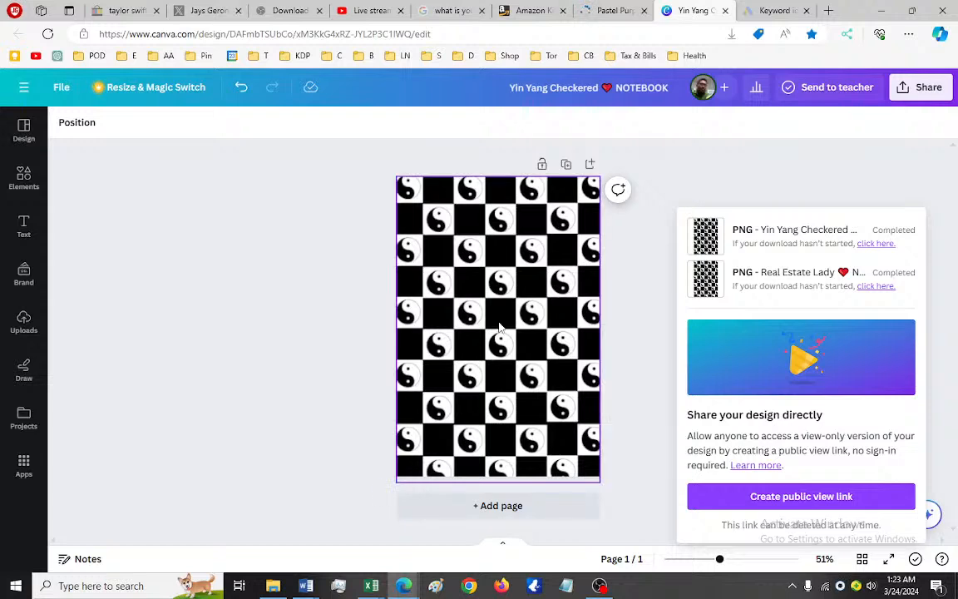
Step: Enlarge the cover image in the Pastel Purple notebook's Amazon listing and copy the image
left_click(642, 8)
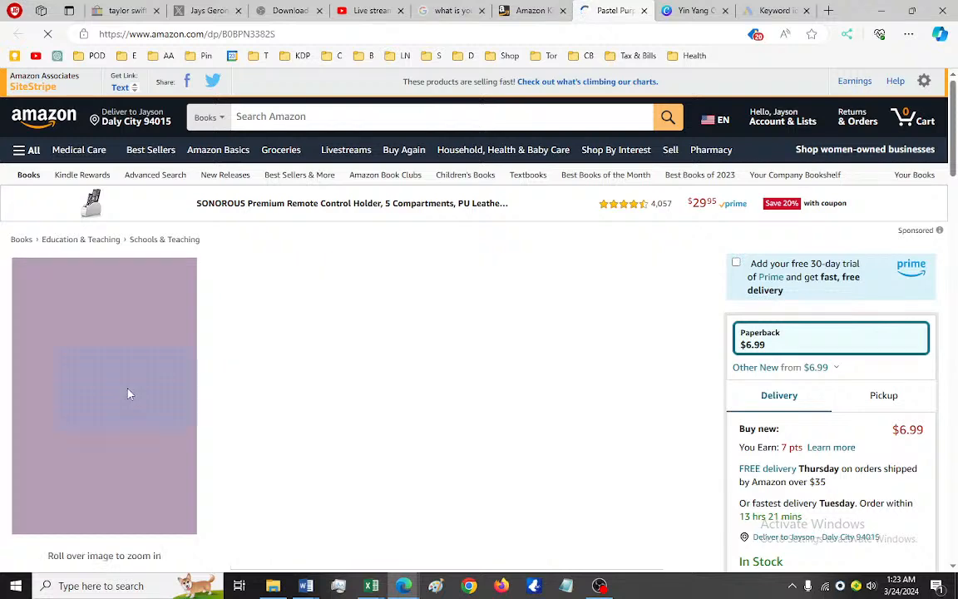
right_click(128, 396)
key("Escape")
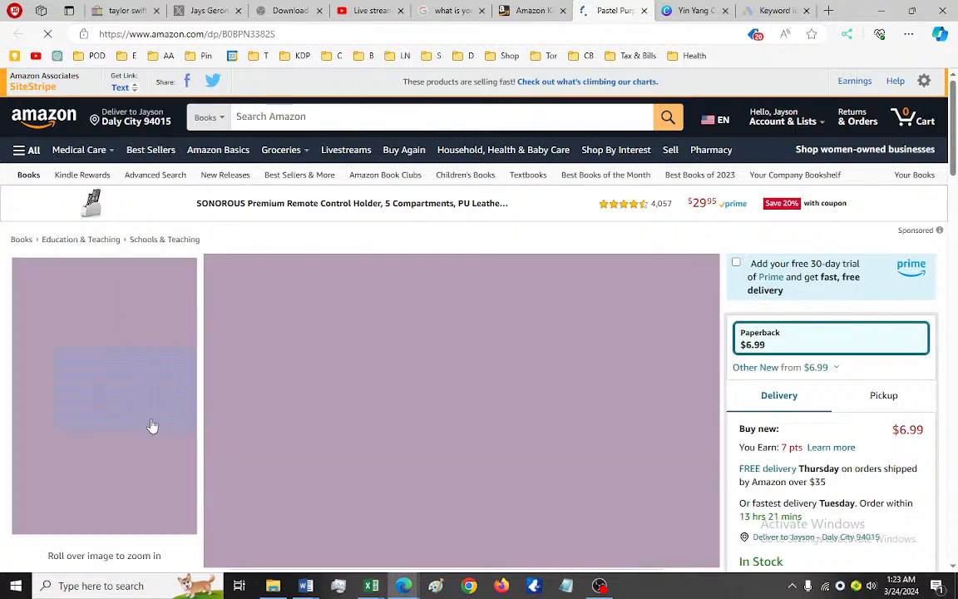
left_click(140, 296)
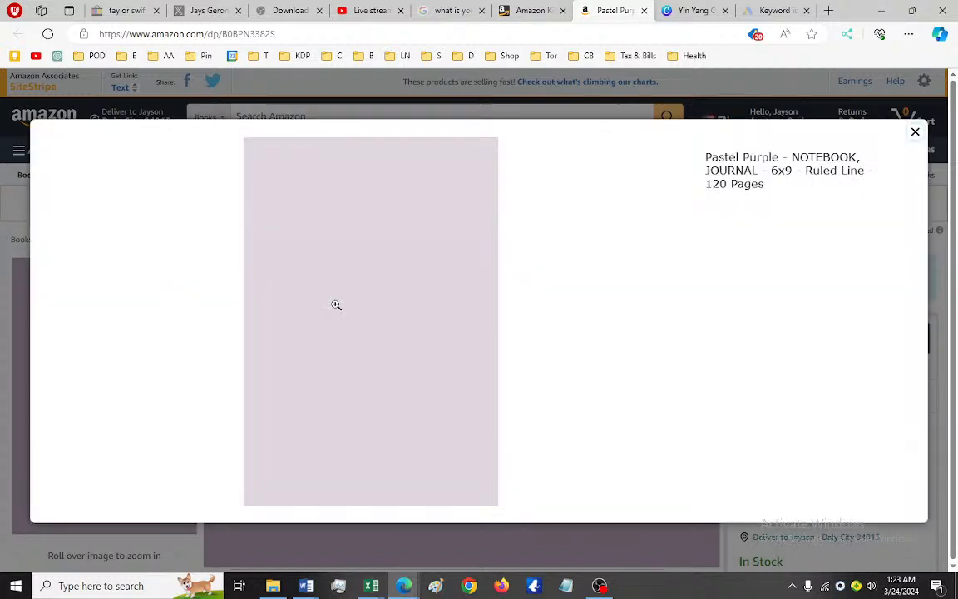
right_click(337, 310)
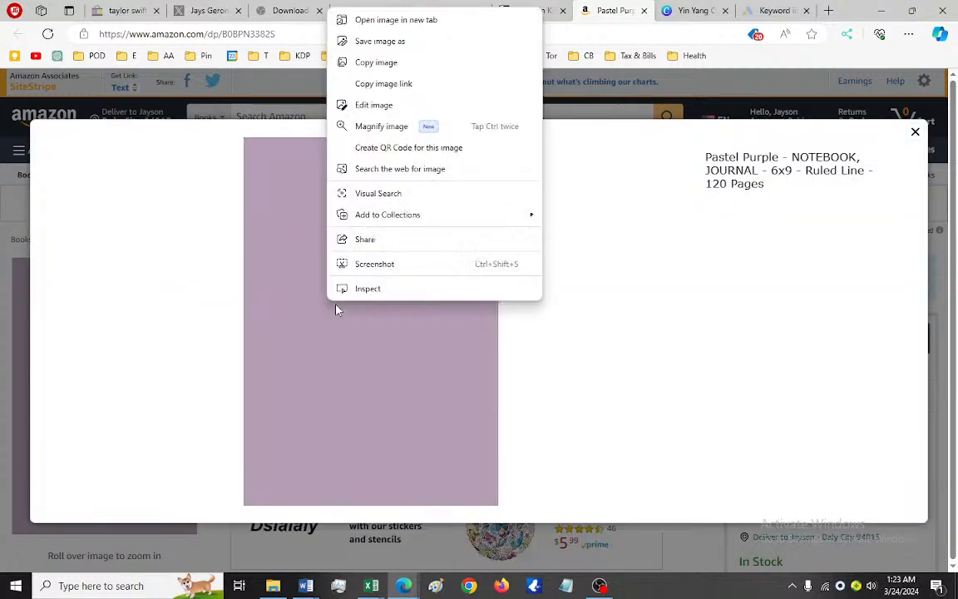
left_click(387, 62)
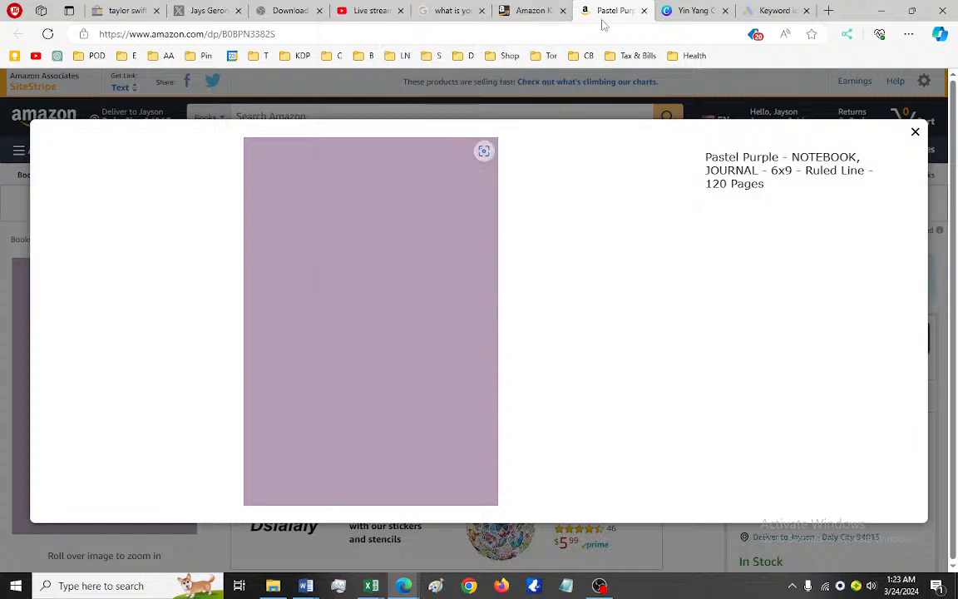
Step: Paste the copied purple cover into the Yin Yang Checkered design in Canva and set it as the page background
left_click(672, 10)
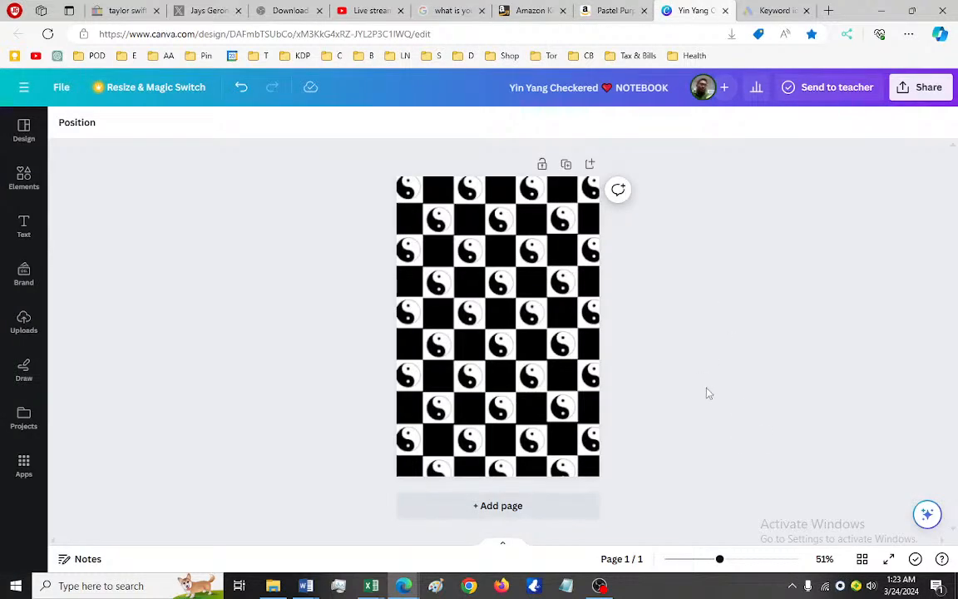
left_click(571, 359)
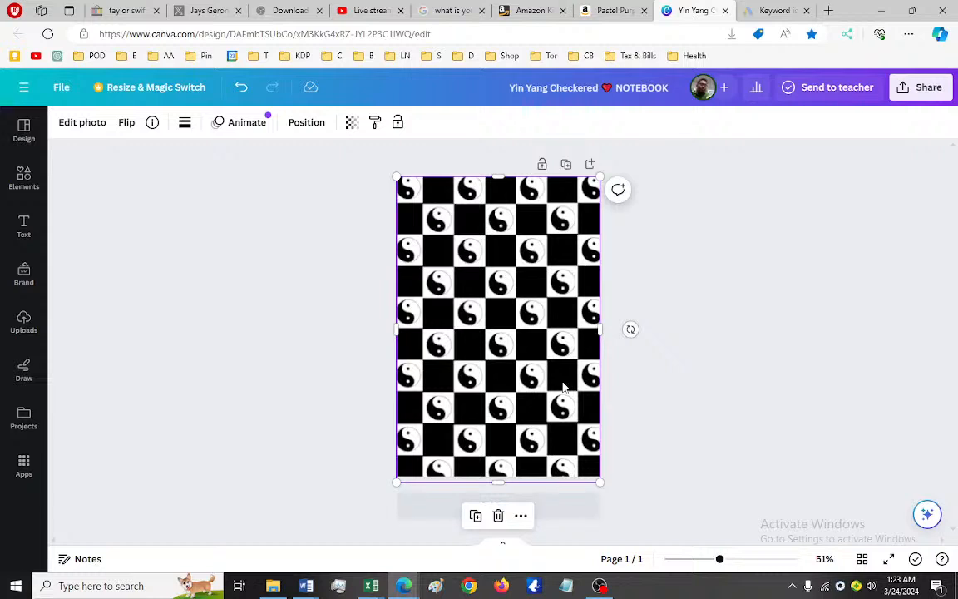
key("ctrl+v")
right_click(549, 385)
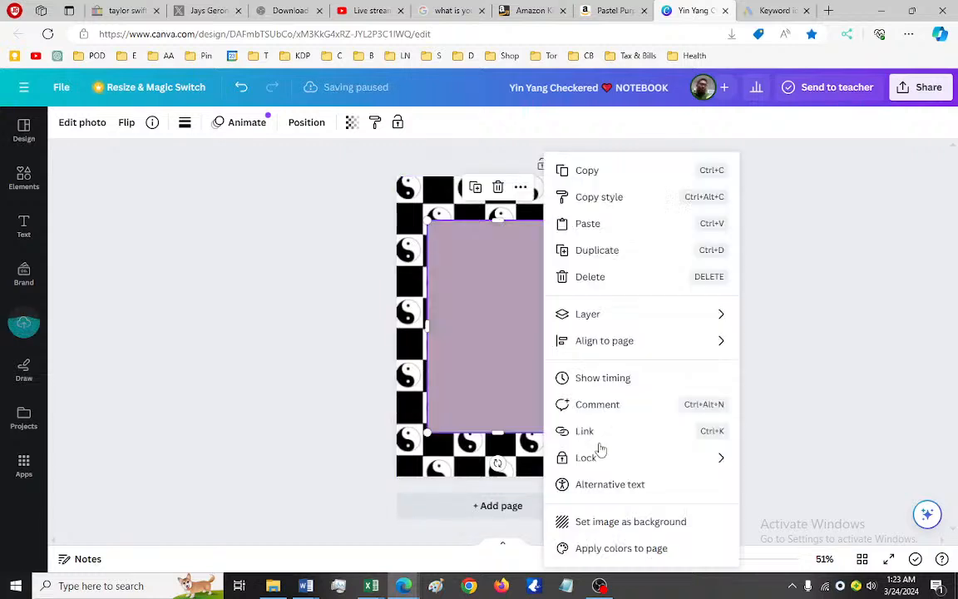
left_click(620, 521)
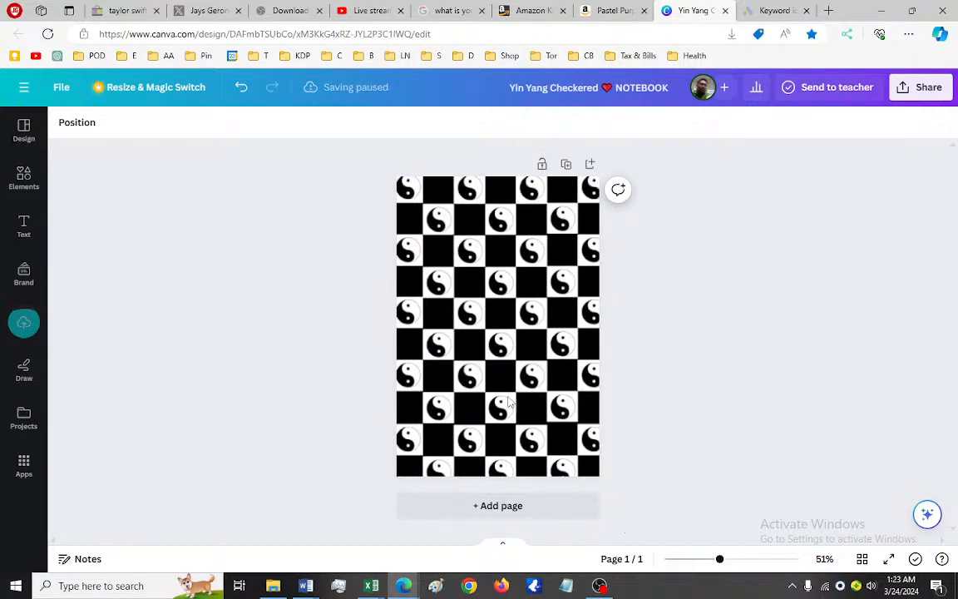
Step: Delete the Yin Yang Checkered and Real Estate Lady cover images from the page
left_click(535, 351)
key("Delete")
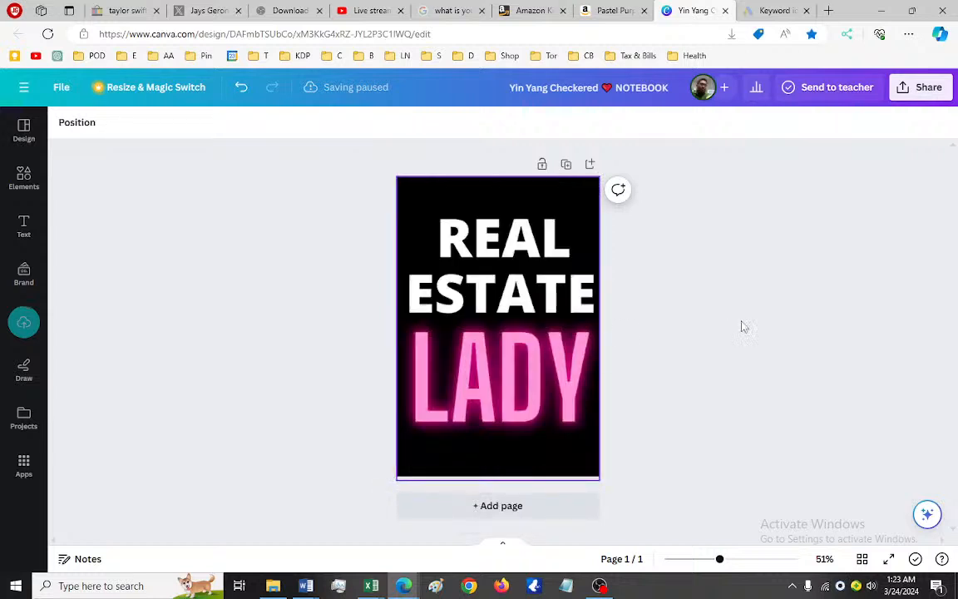
left_click(551, 333)
key("Delete")
Step: Paste the purple cover image again, align it with the page's upper-left corner and enlarge it to cover the whole page
left_click_drag(550, 329, 482, 285)
key("ctrl+v")
left_click_drag(530, 389, 600, 491)
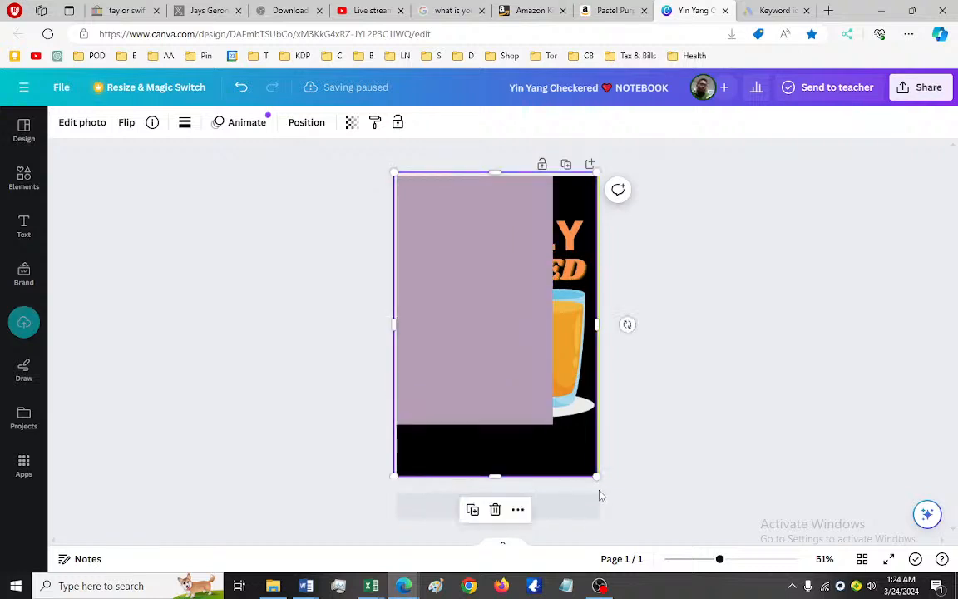
left_click(472, 301)
left_click_drag(554, 424, 634, 491)
left_click(753, 374)
Step: Check the product title in the Amazon listing and rename the Canva design to "Pastel Purple Notebook ❤️ NOTEBOOK"
left_click(608, 12)
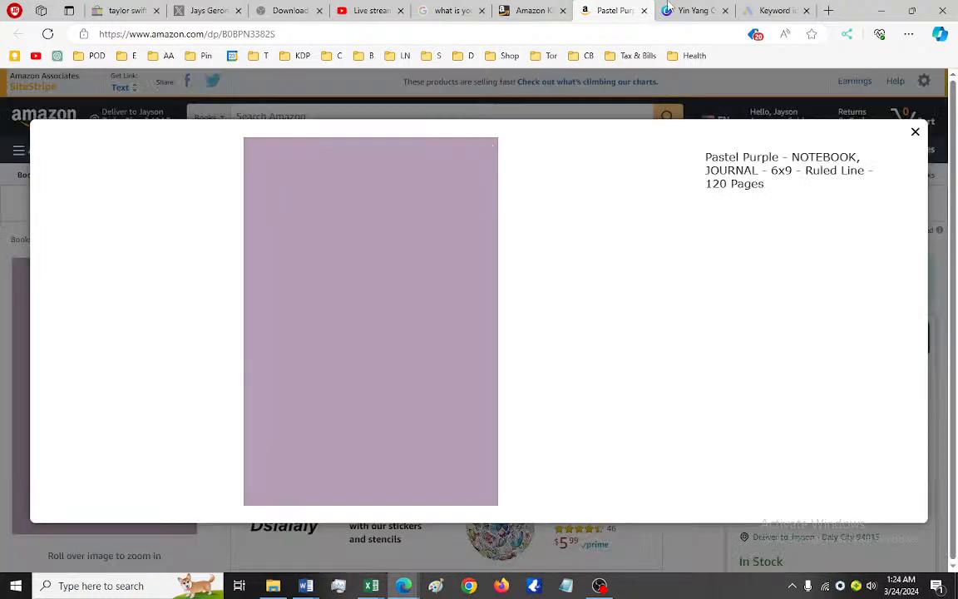
left_click(695, 10)
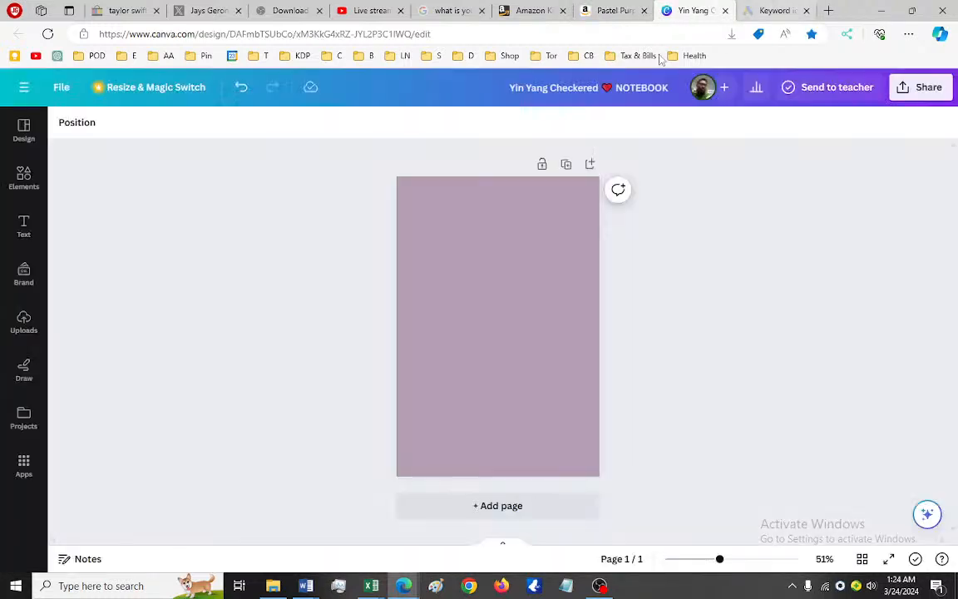
left_click_drag(601, 89, 473, 98)
type("Pastel Purp")
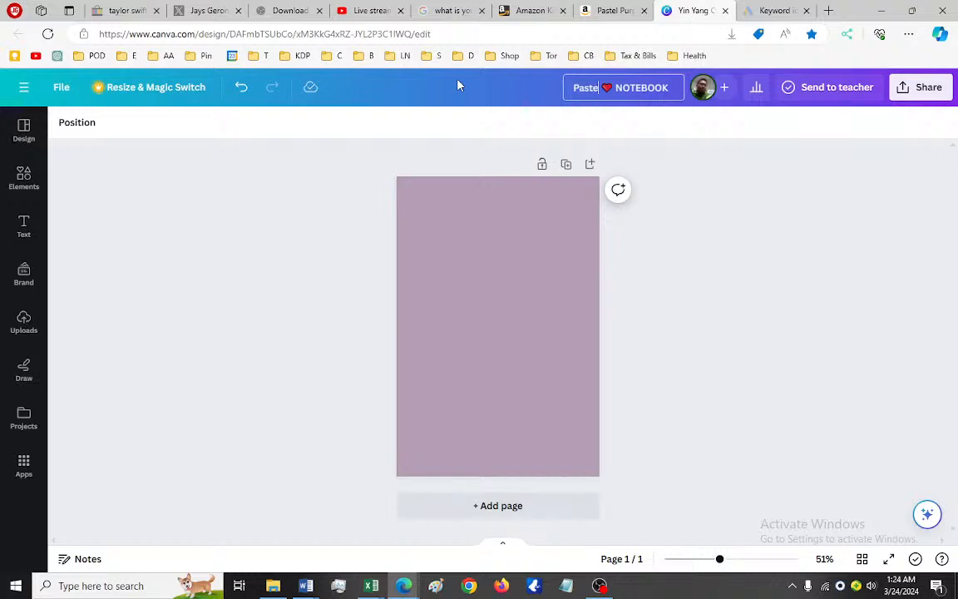
type("le Notebook")
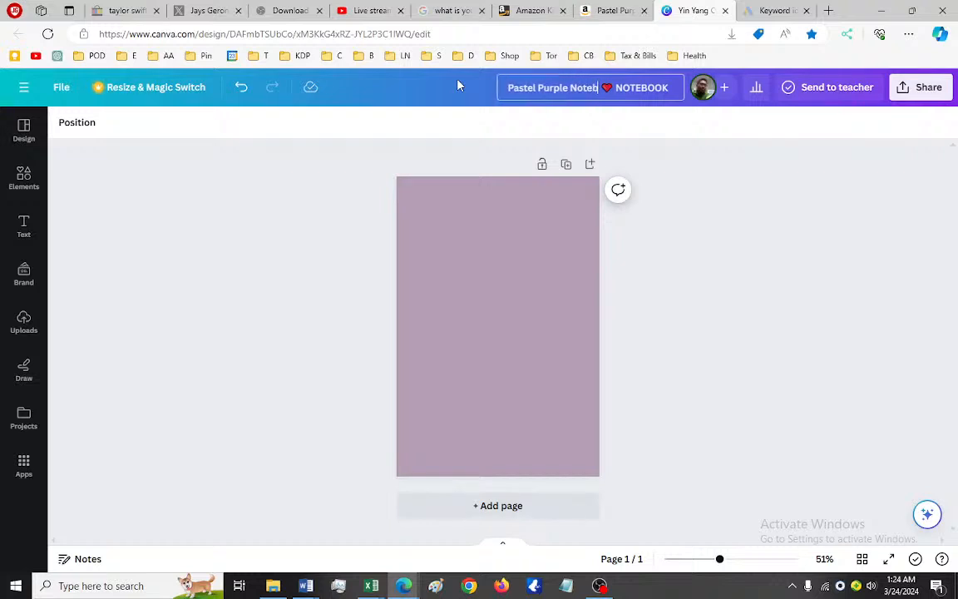
Step: Download the purple cover design as a PNG at size 1 and check the stream's status in OBS
left_click(921, 86)
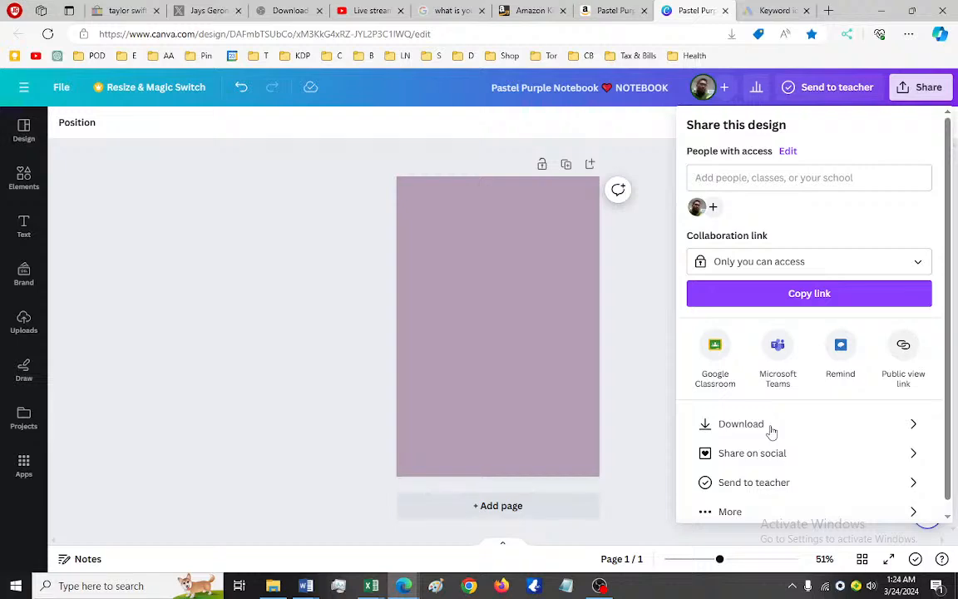
left_click(772, 428)
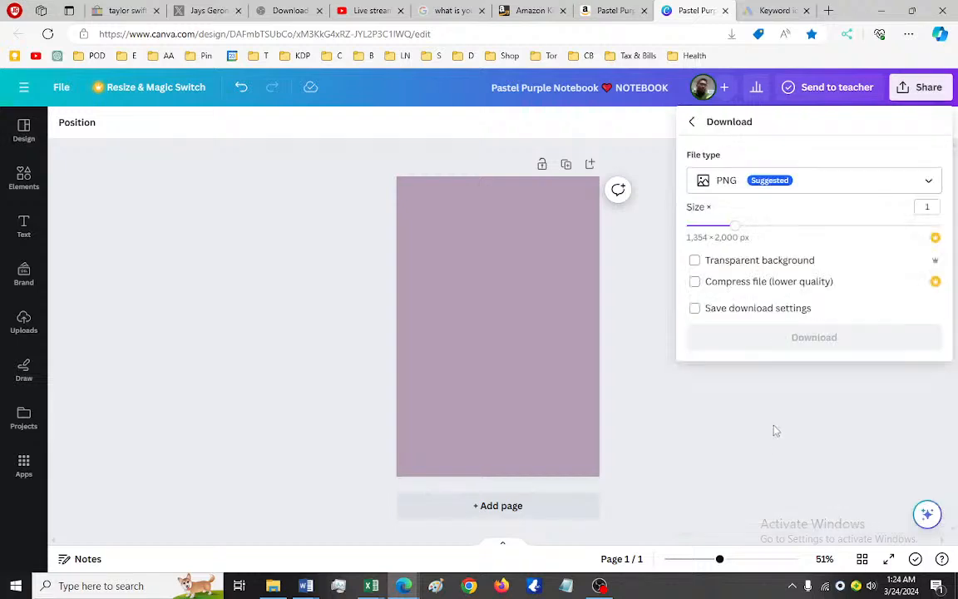
left_click(601, 586)
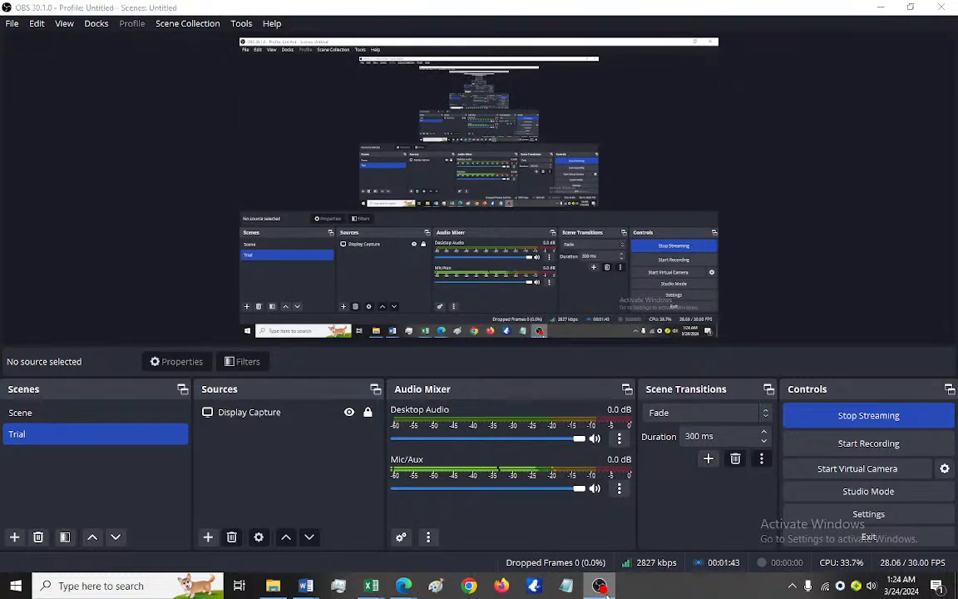
left_click(601, 586)
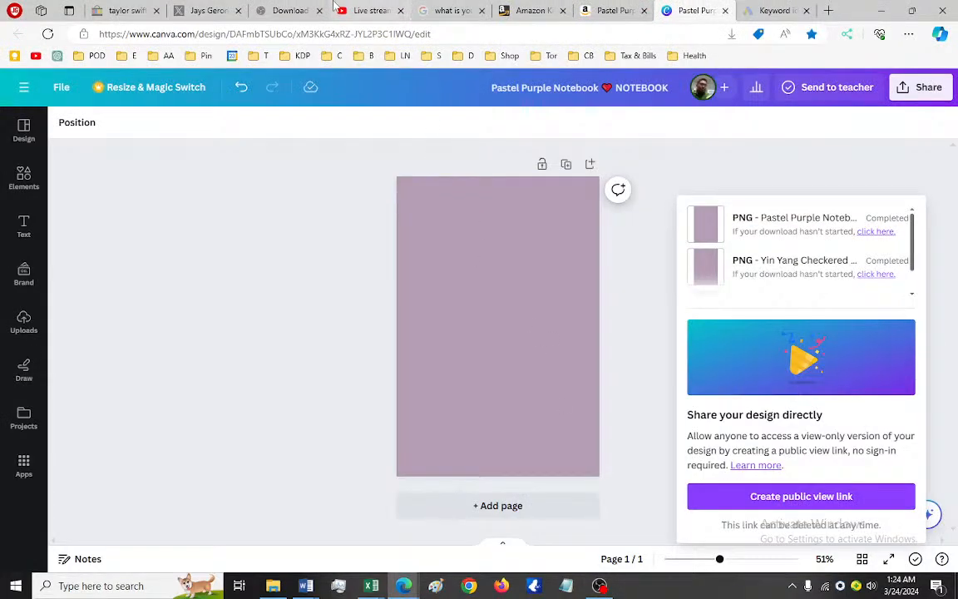
Step: Post the message "Comment questions on chat." in the YouTube Studio live stream chat
left_click(351, 8)
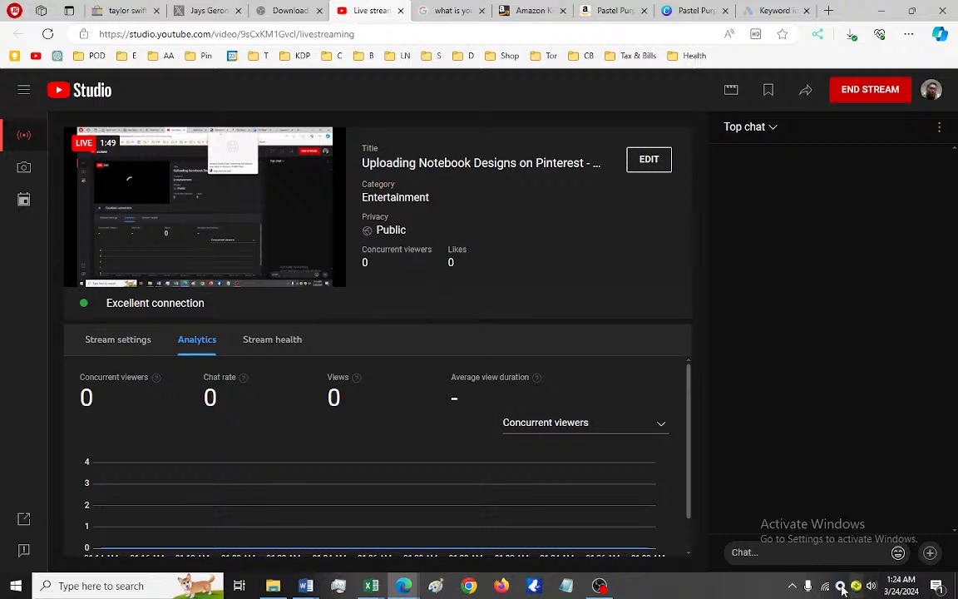
left_click(817, 553)
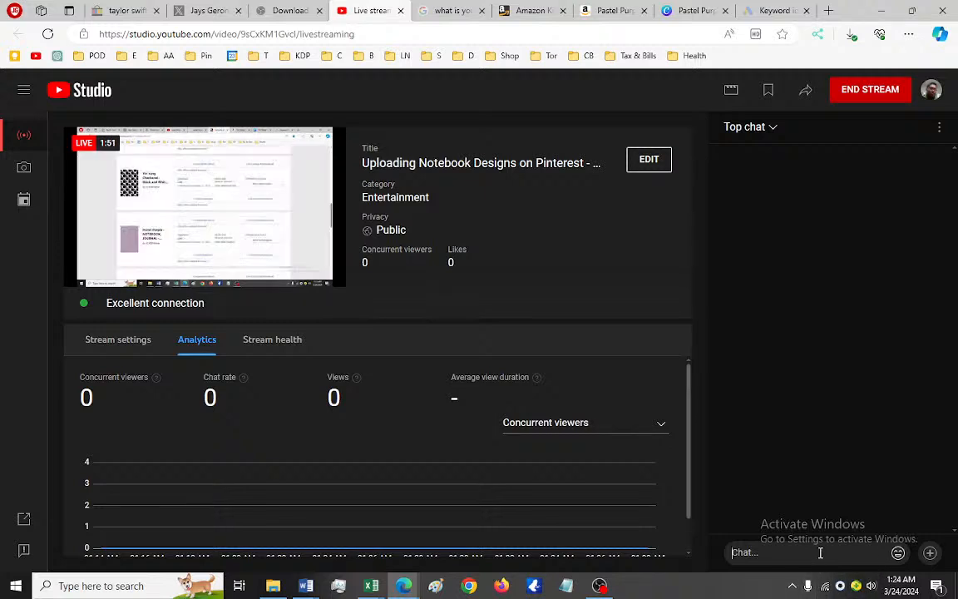
type("Message me for questi")
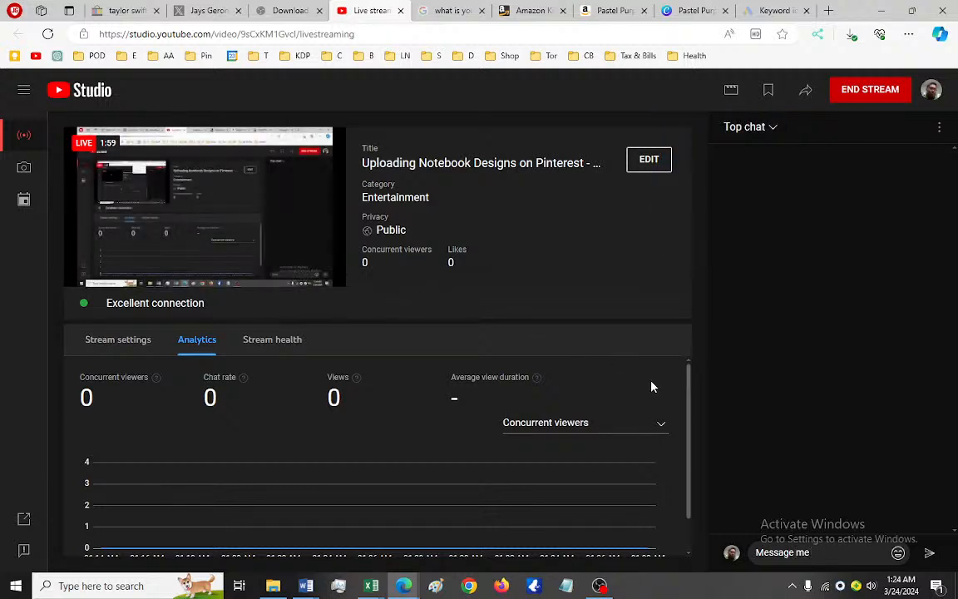
type("ons.")
triple_click(847, 551)
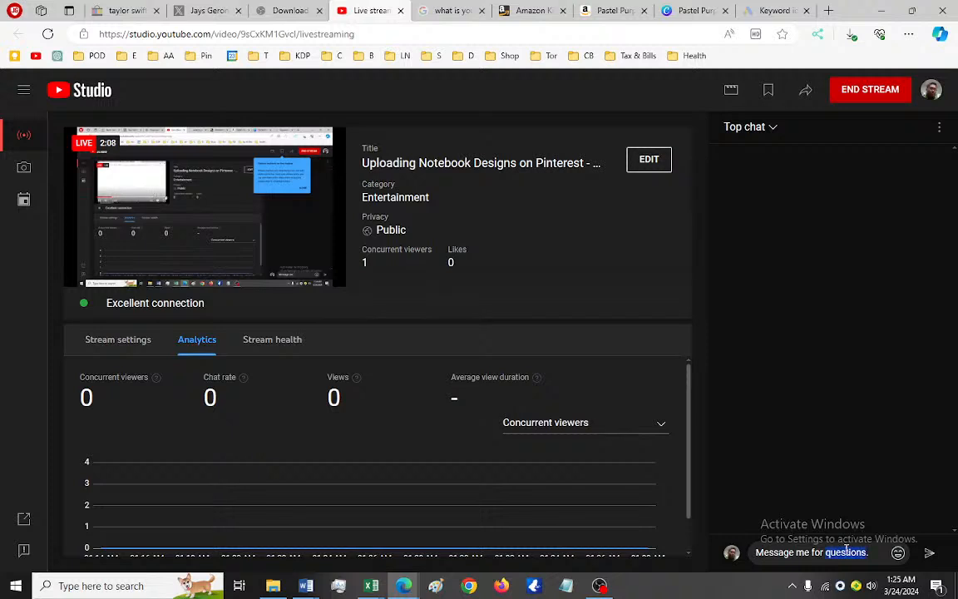
type("Comm")
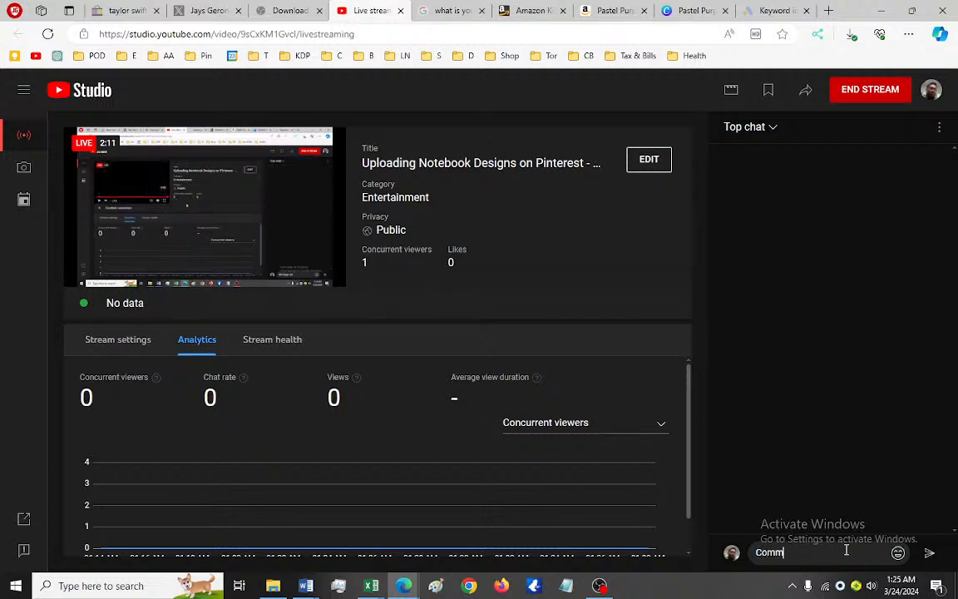
type("ent questions o")
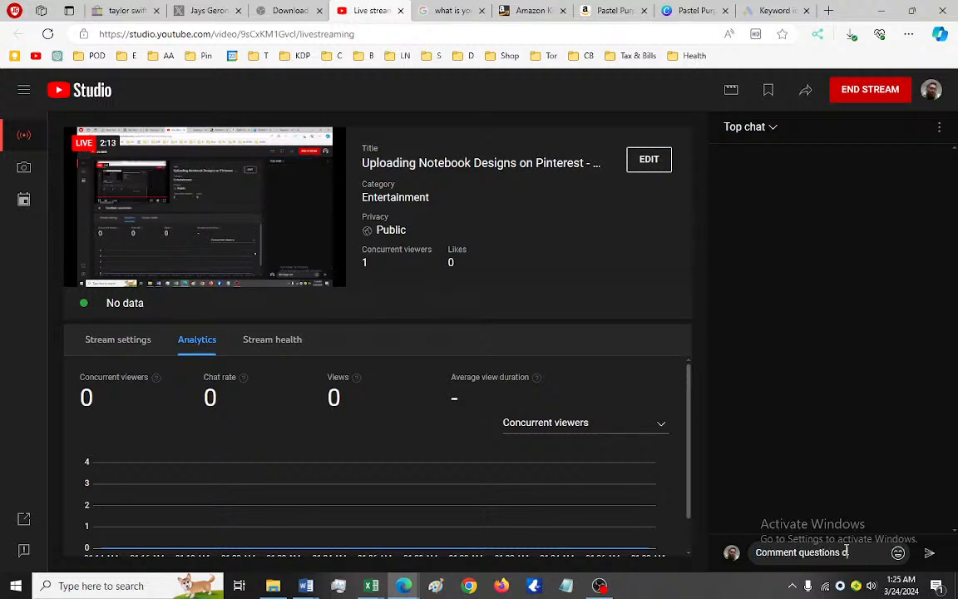
type("n chat.")
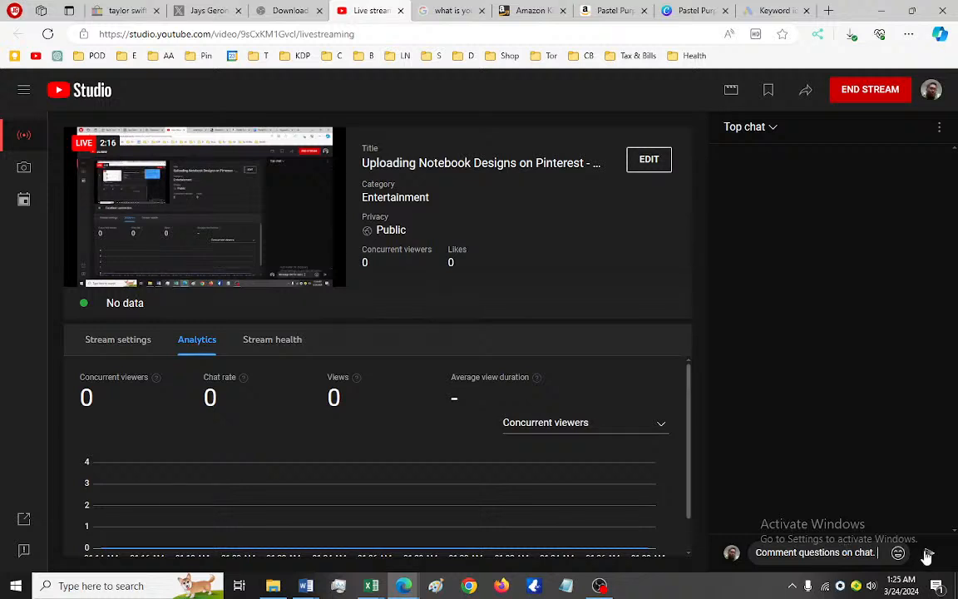
key("Return")
Step: Close the Pastel Purple notebook's Amazon listing and load the YouTube homepage in the second browser window
left_click(614, 10)
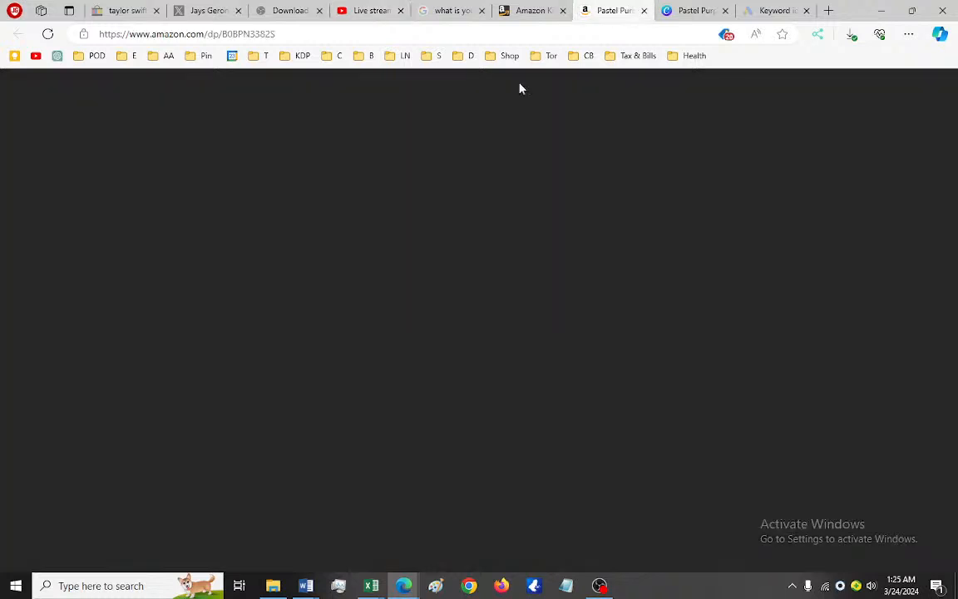
left_click(644, 11)
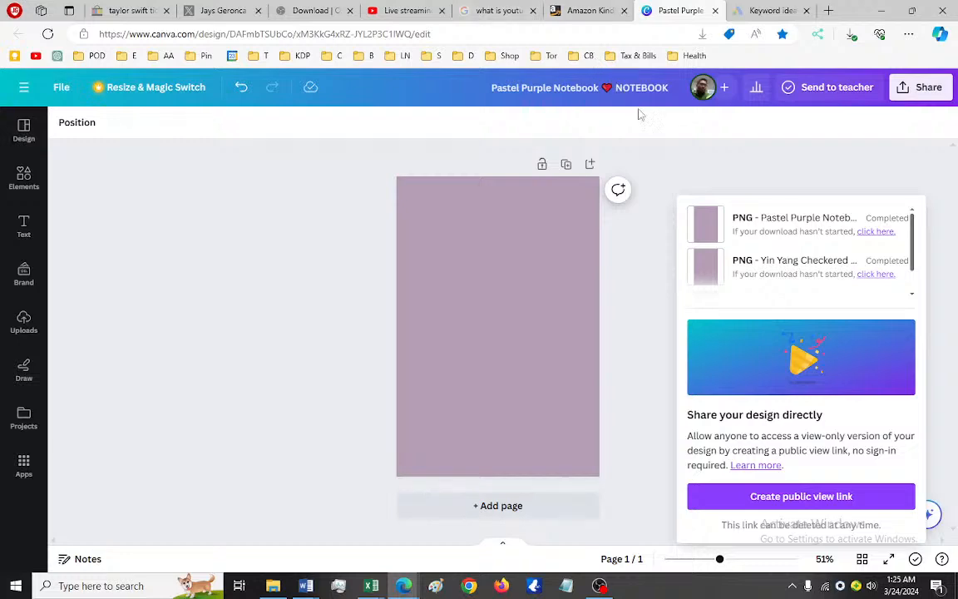
double_click(868, 7)
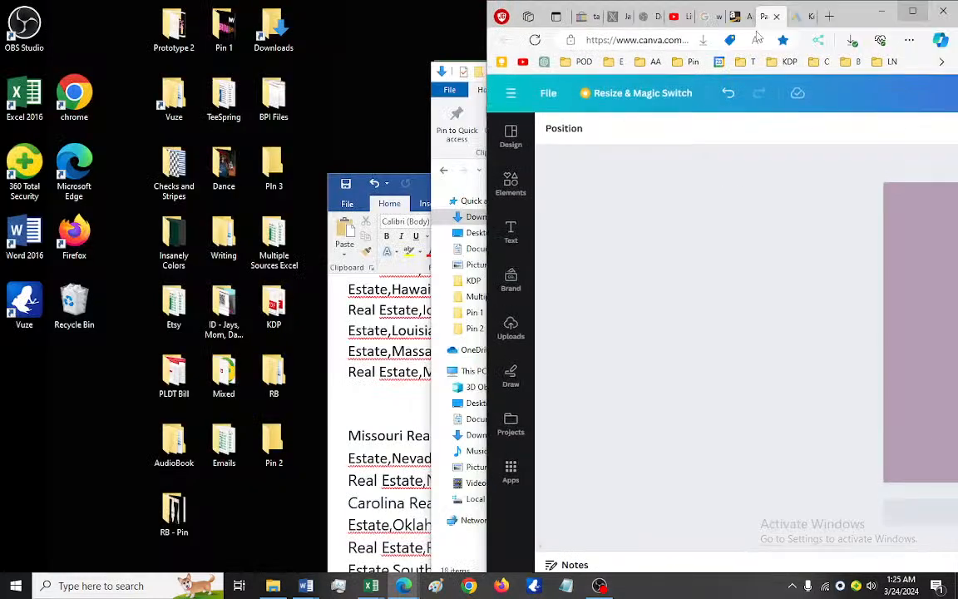
left_click(914, 11)
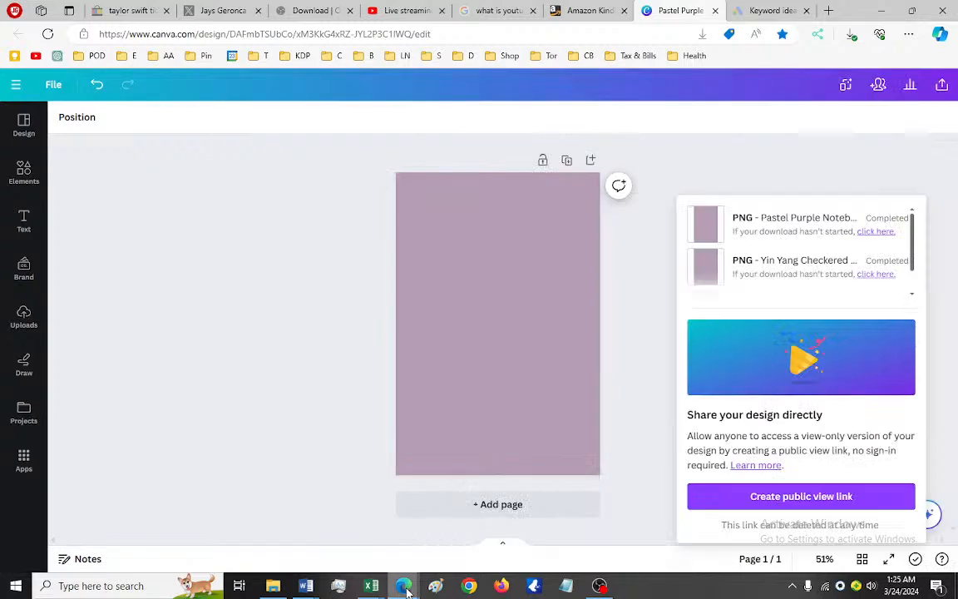
mouse_move(407, 587)
left_click(471, 527)
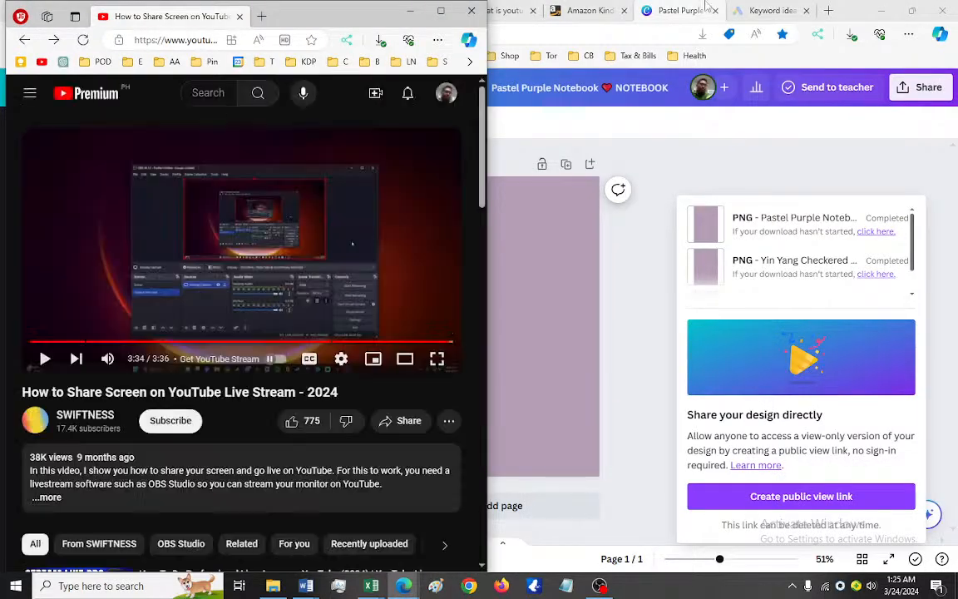
left_click(913, 10)
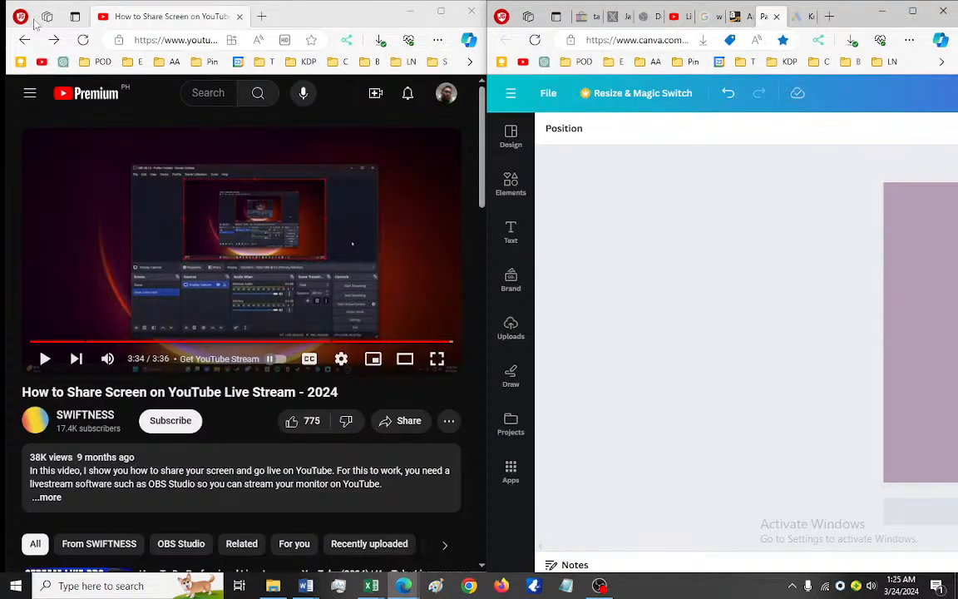
left_click(41, 62)
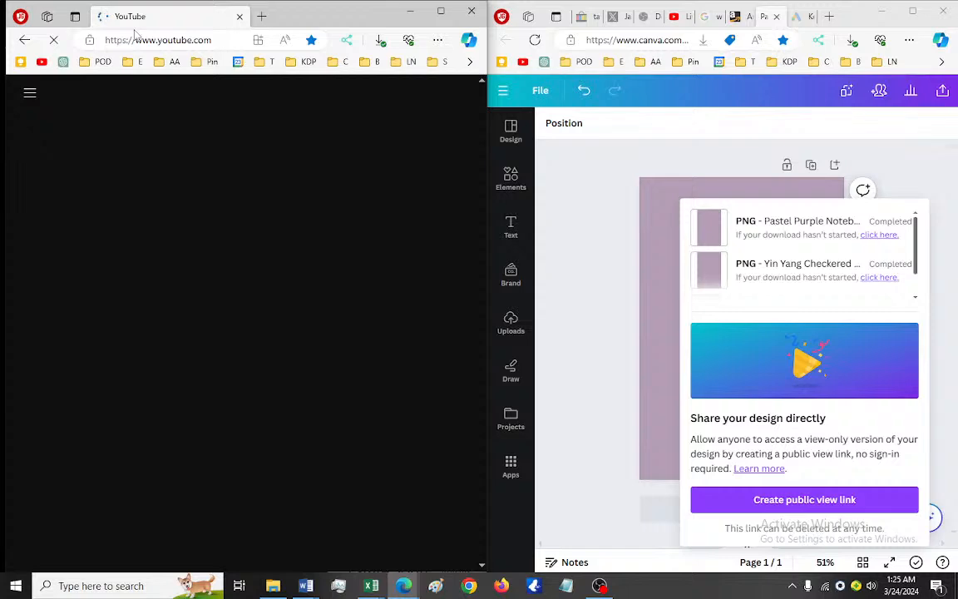
Step: Find the Blue and White Checkered notebook in the KDP bookshelf and open its US Amazon listing
left_click(913, 12)
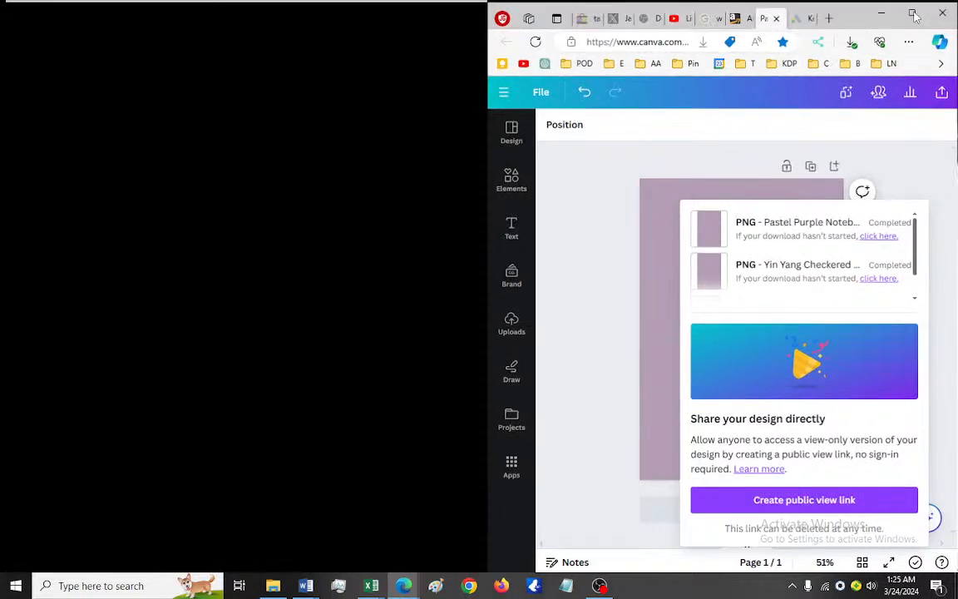
left_click(587, 12)
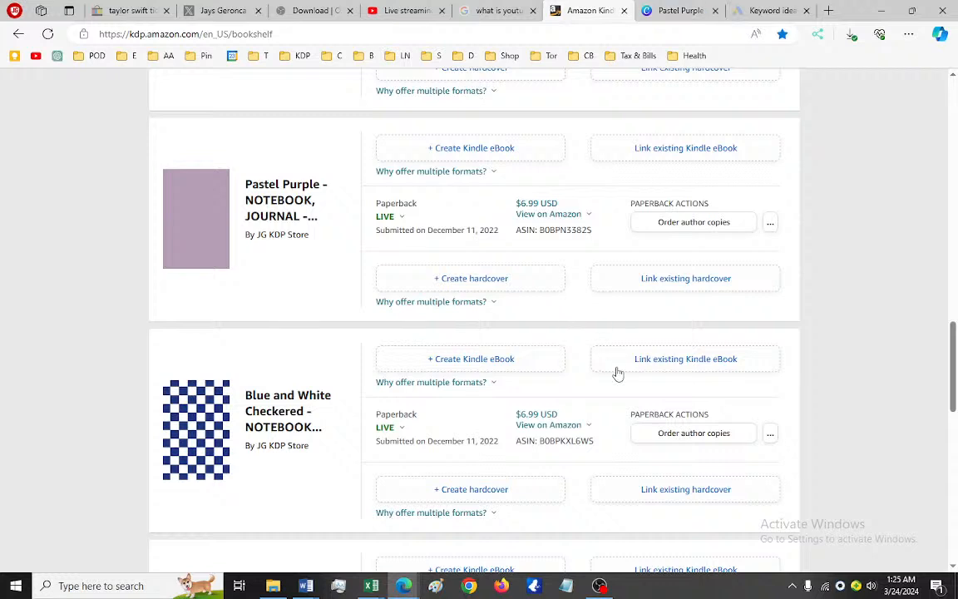
scroll(639, 386, "down", 2)
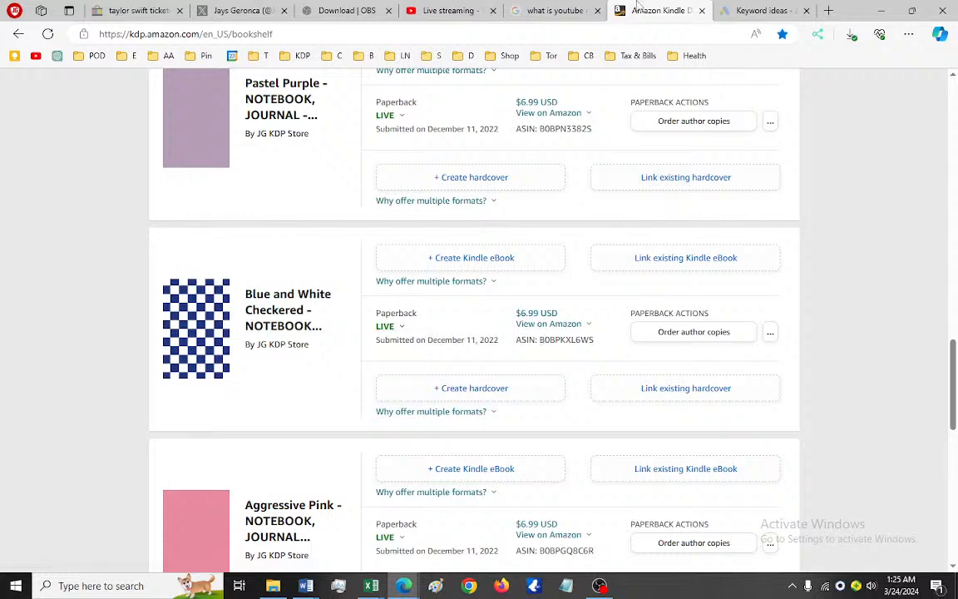
left_click(526, 325)
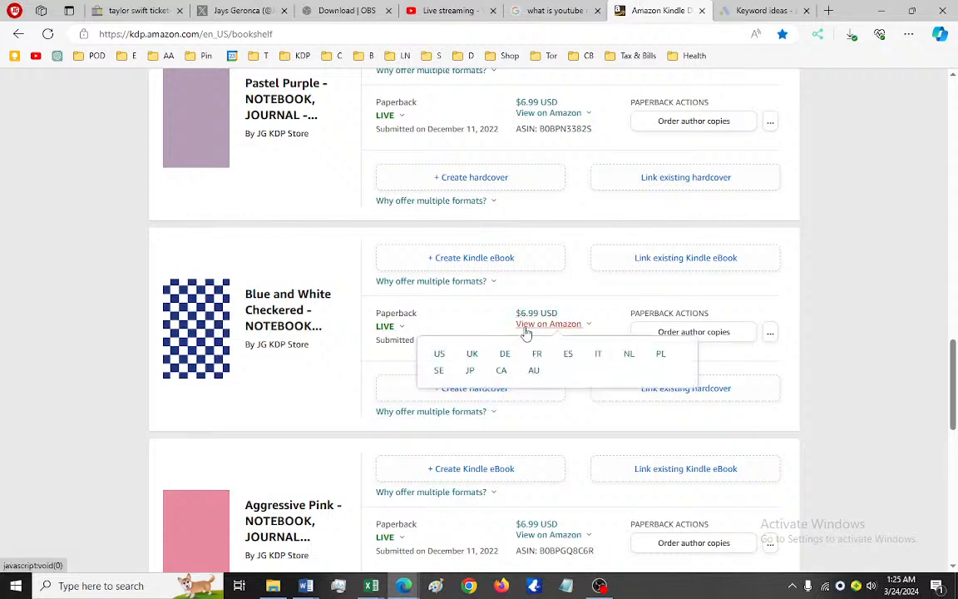
left_click(440, 354)
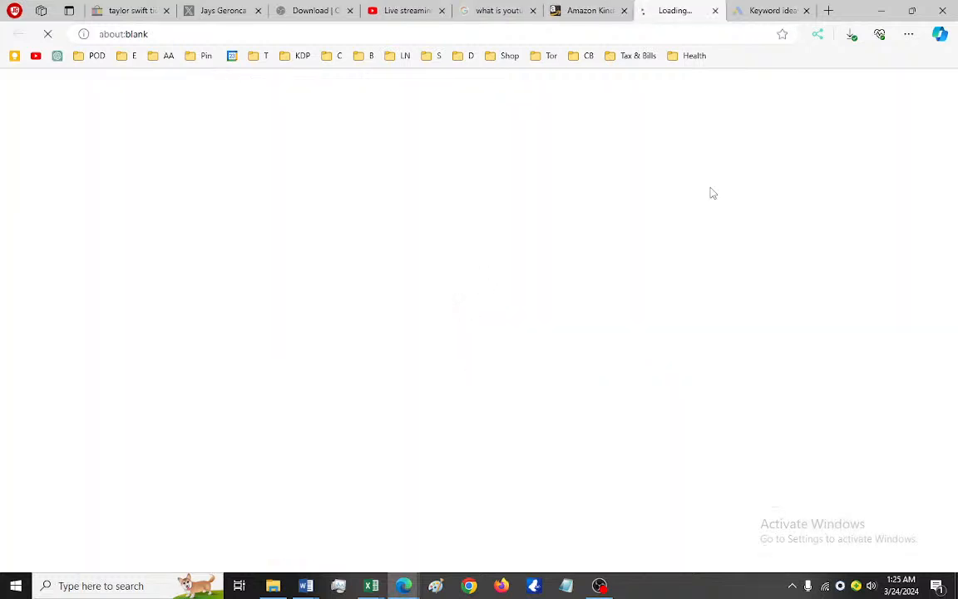
Step: Check the live stream in YouTube Studio and play the video "Jim Cornette Reviews A&E's Scott Hall Biography" in the second window
left_click(914, 14)
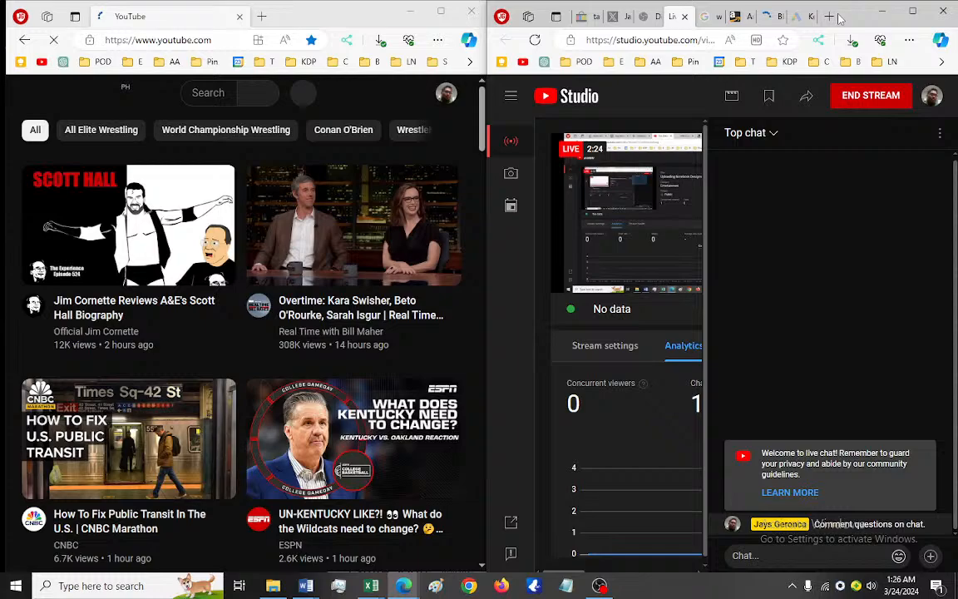
left_click(913, 10)
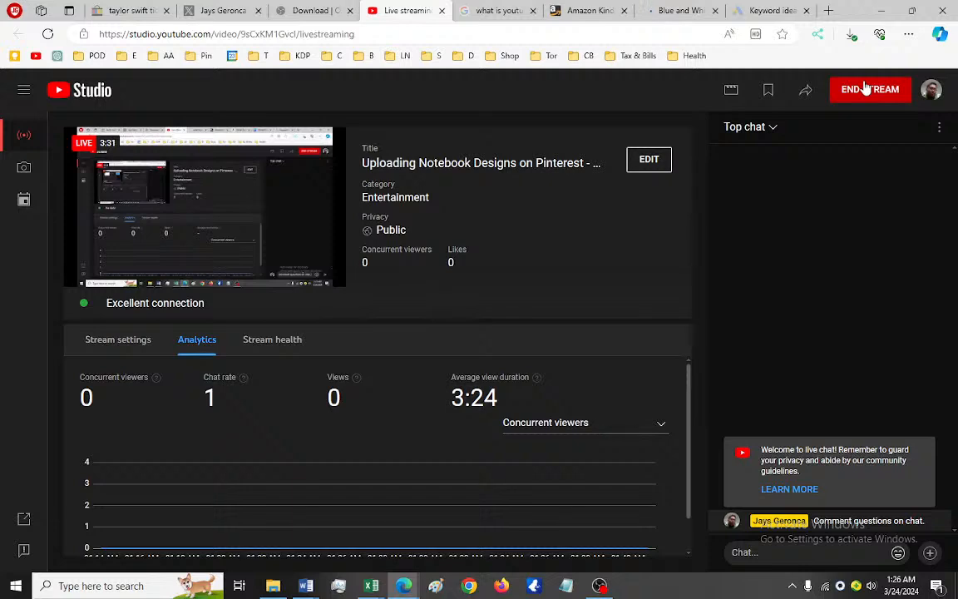
left_click(912, 10)
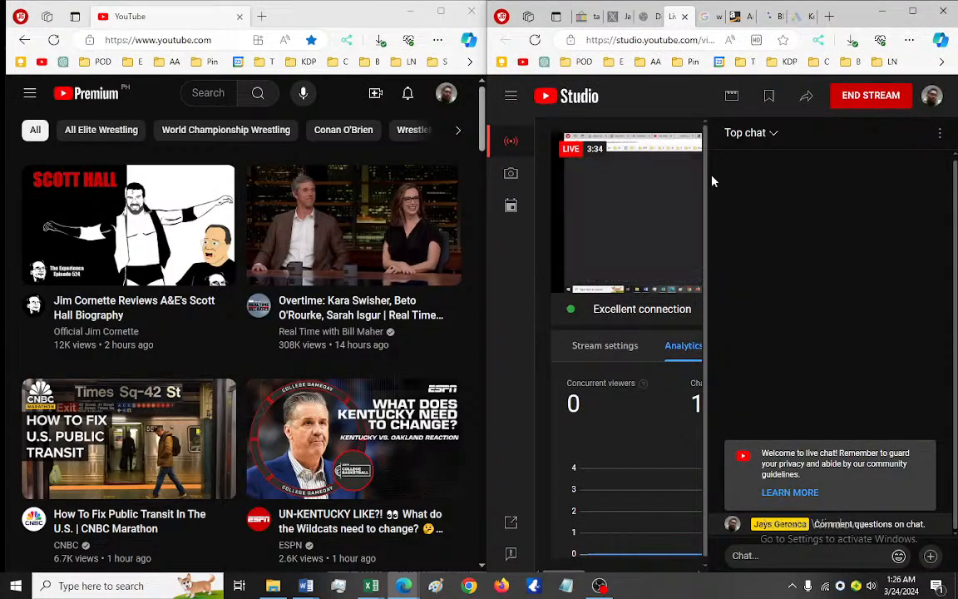
left_click(143, 229)
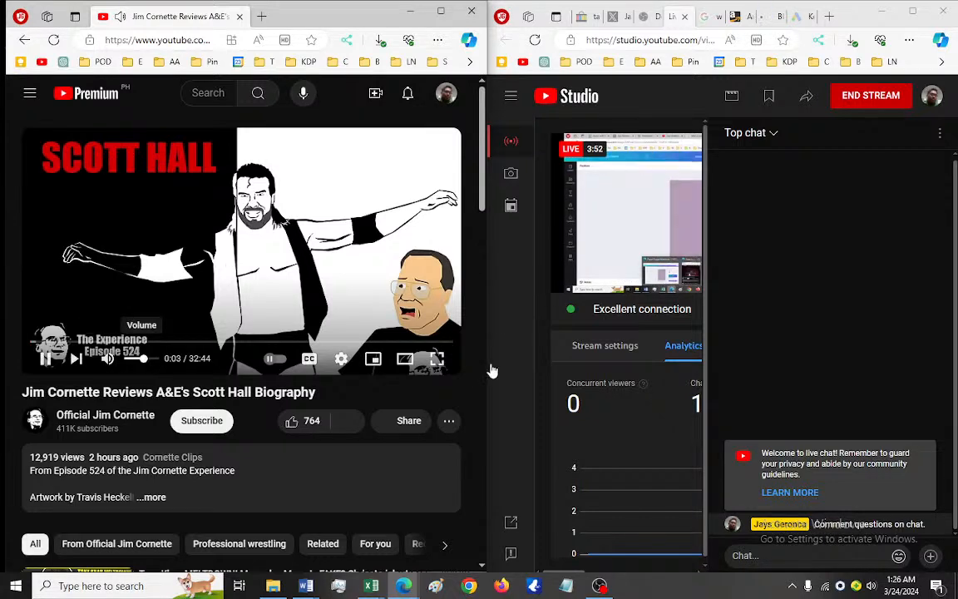
Step: Open the expanded cover image in the Blue and White Checkered notebook's Amazon listing and copy it
left_click(765, 17)
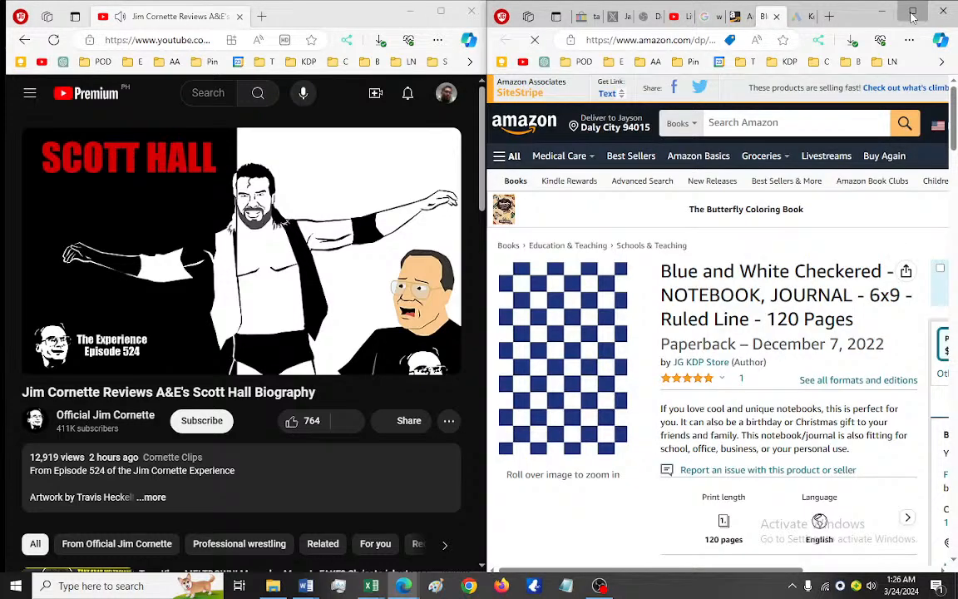
left_click(912, 12)
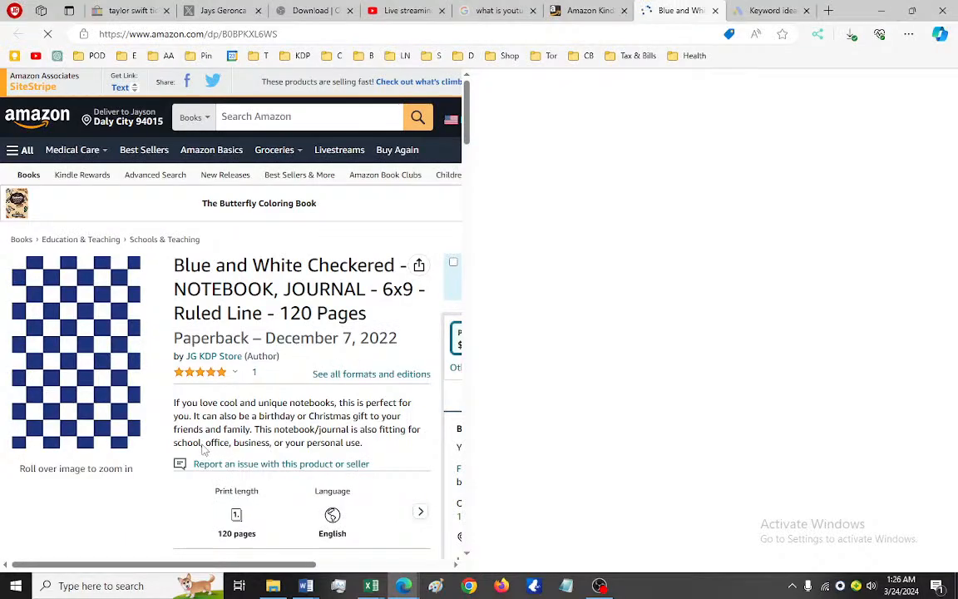
mouse_move(133, 335)
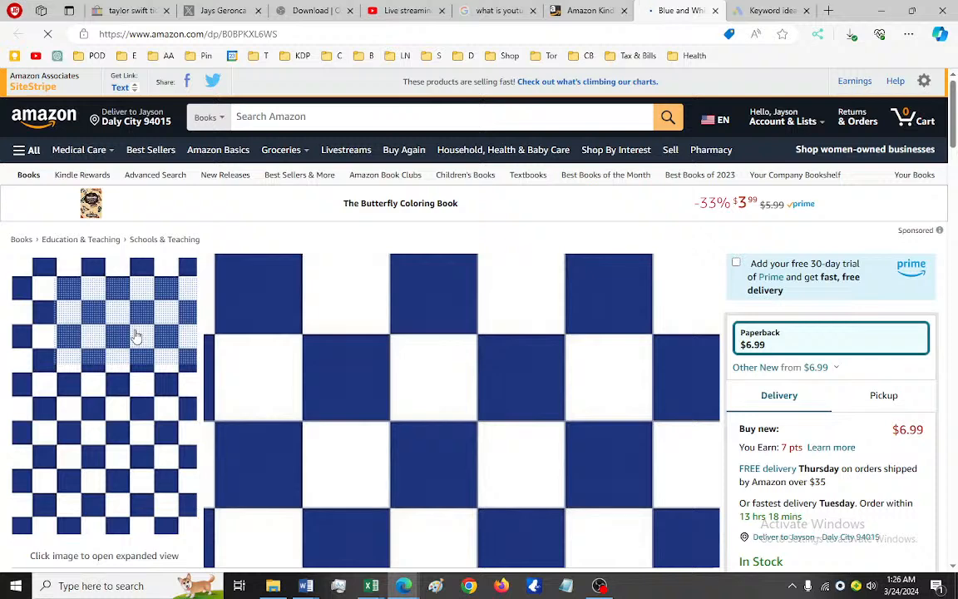
left_click(138, 325)
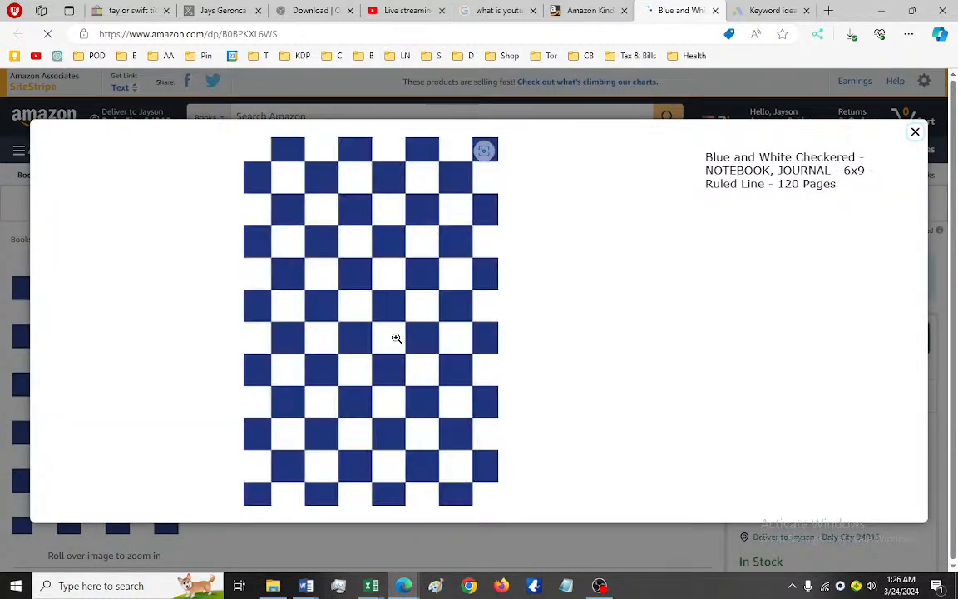
right_click(396, 340)
left_click(412, 99)
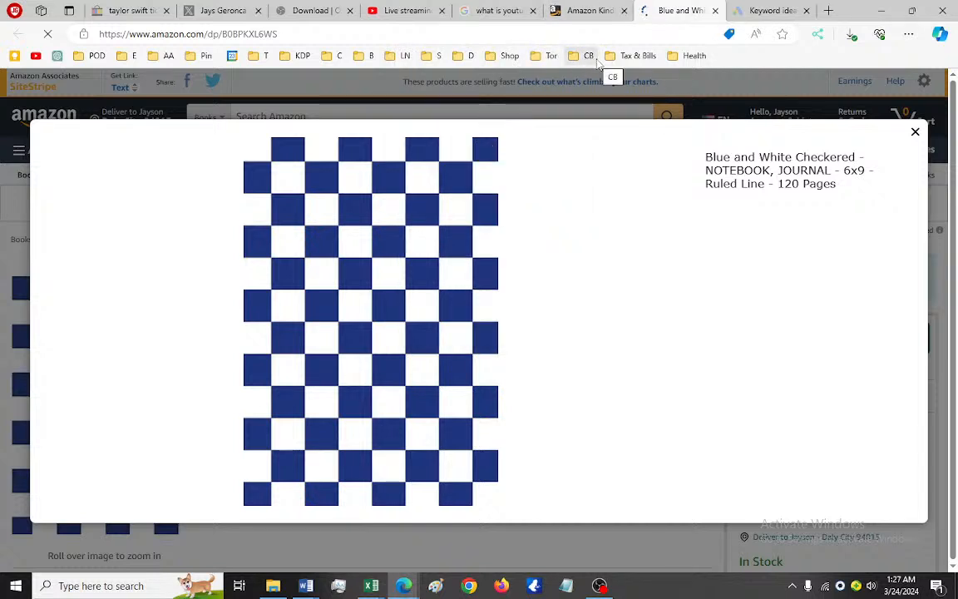
Step: Open the bookmarked "KDP Notebook Pin" Canva design in place of the Amazon listing
left_click(302, 56)
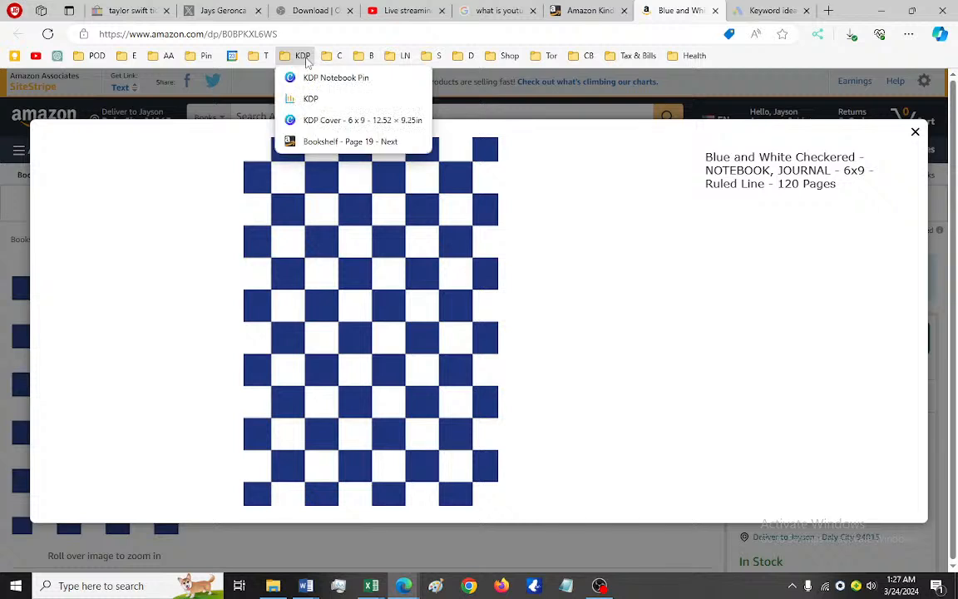
left_click(358, 78)
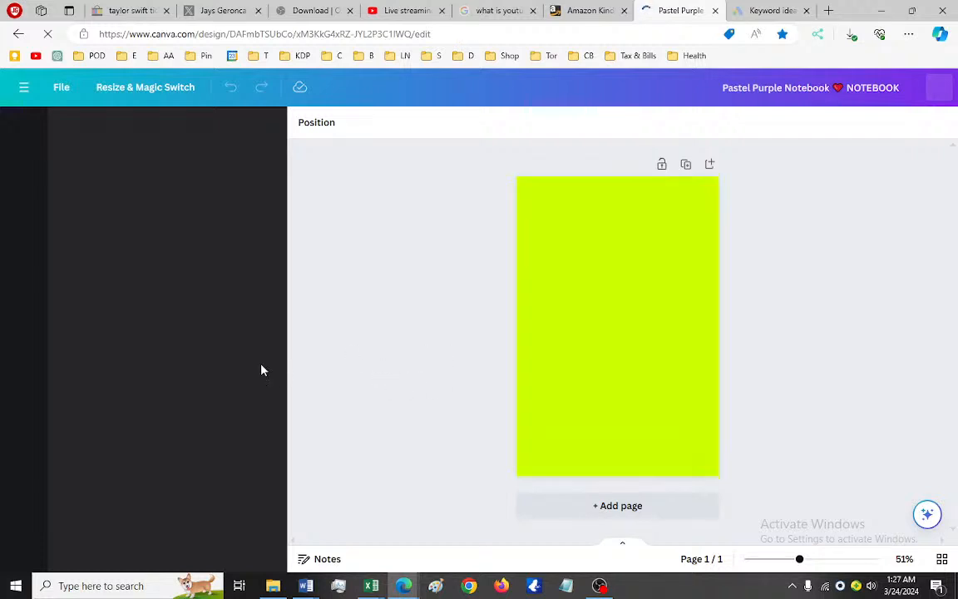
left_click(549, 12)
left_click(705, 8)
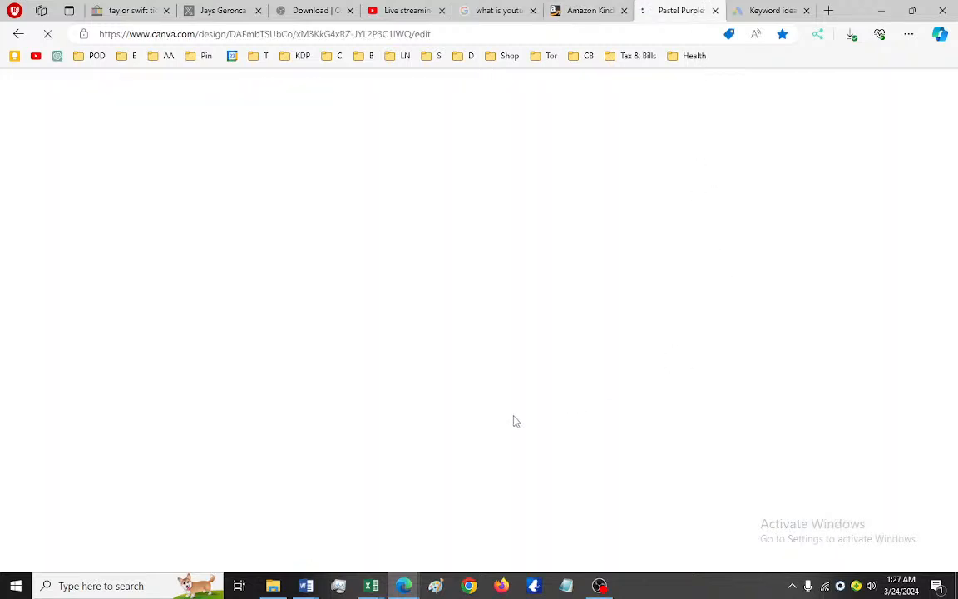
Step: Pause the YouTube video in the second window and hide the template suggestions beside the Canva design
left_click(912, 10)
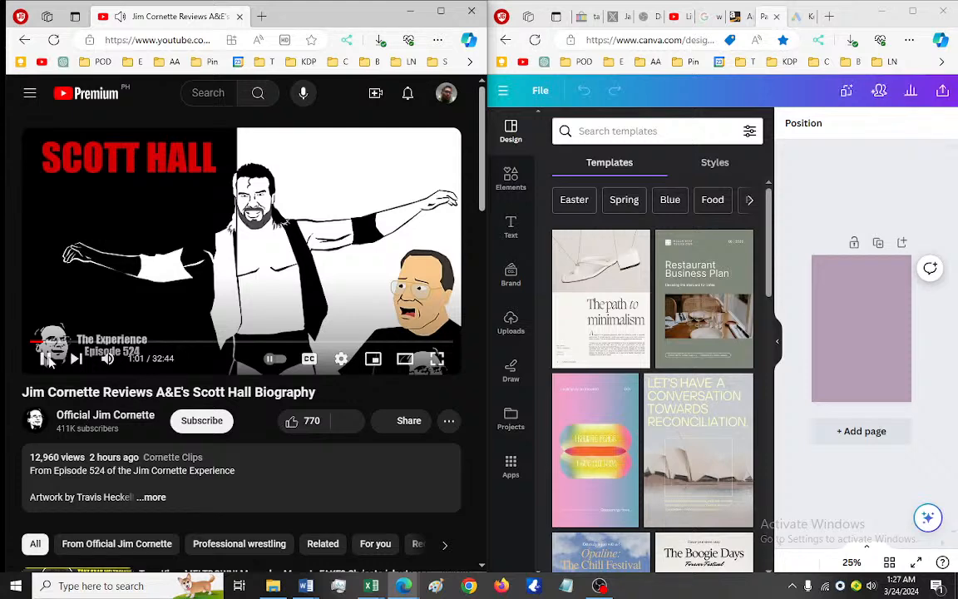
key("space")
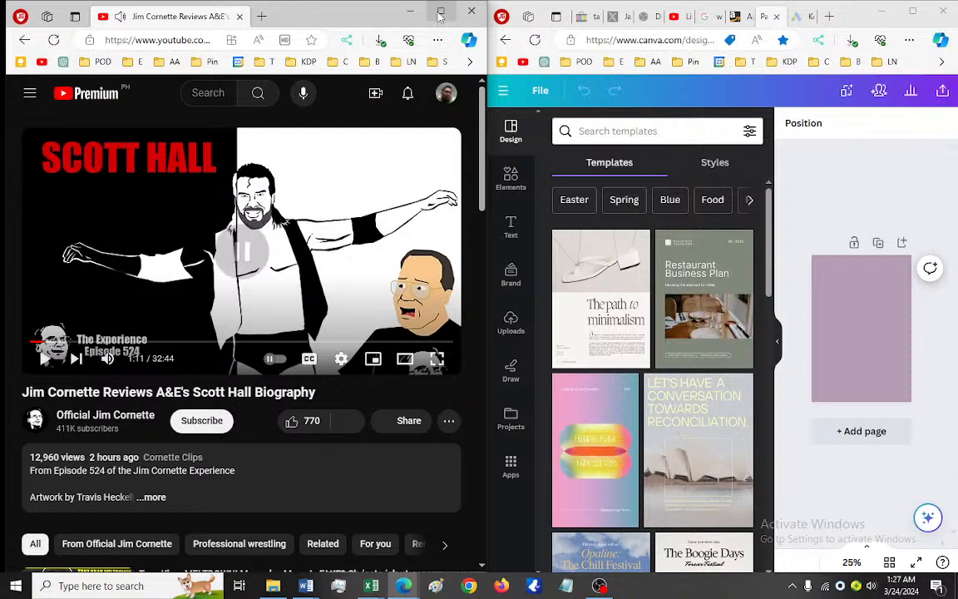
left_click(777, 342)
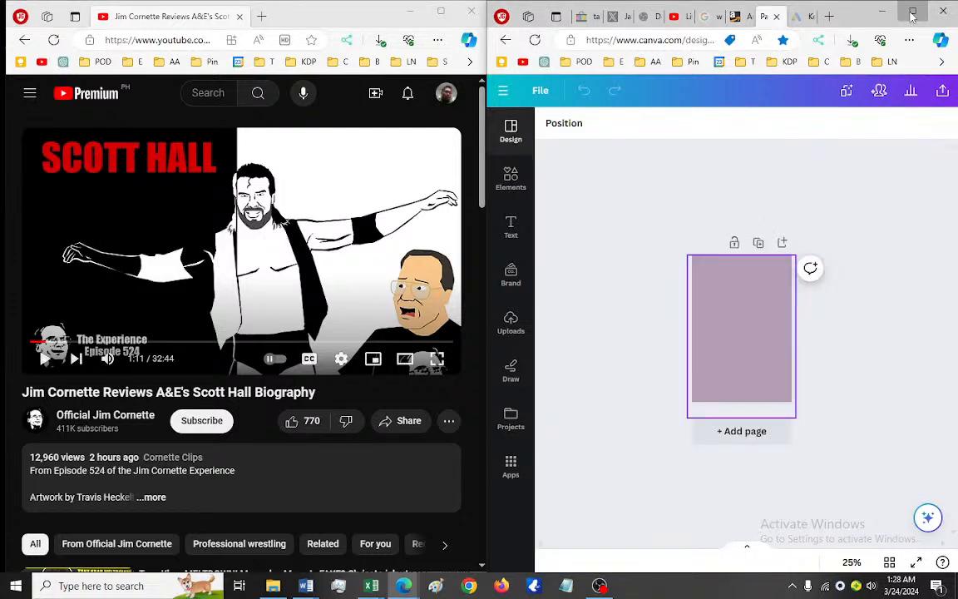
left_click(913, 16)
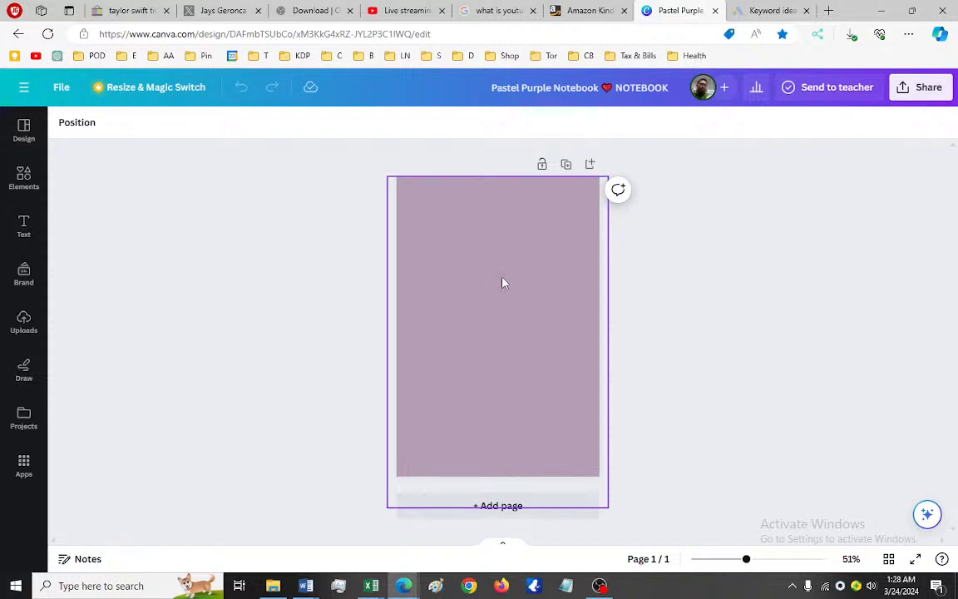
Step: Paste the blue and white checkered cover, align it with the page's upper-left corner and enlarge it to cover the whole page
left_click(547, 255)
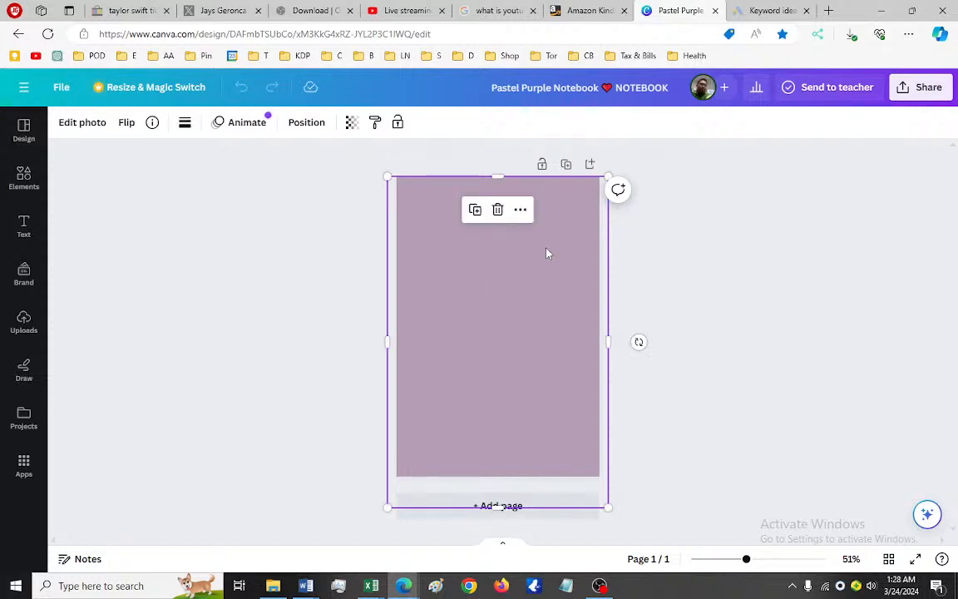
key("ctrl+v")
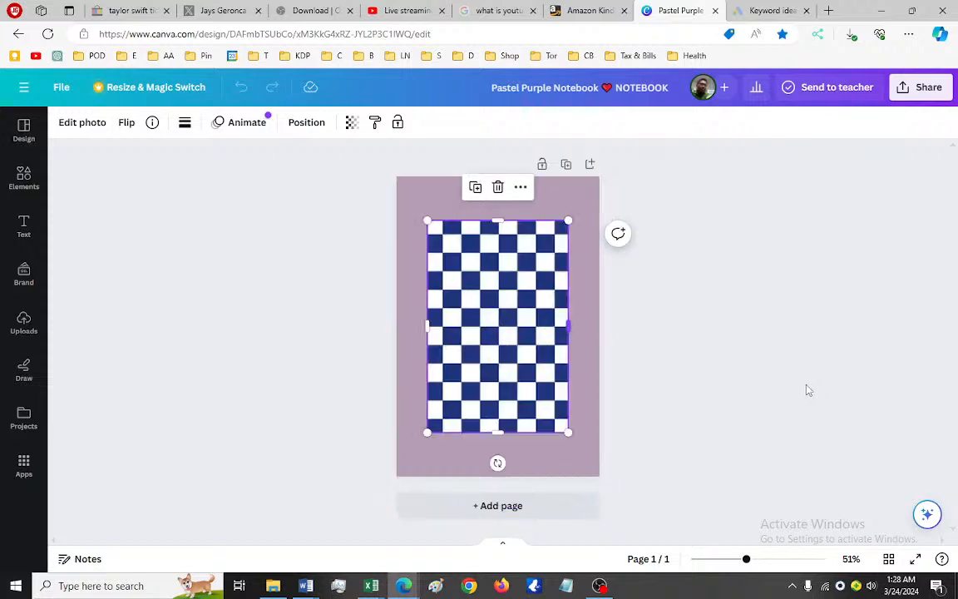
left_click_drag(468, 284, 475, 283)
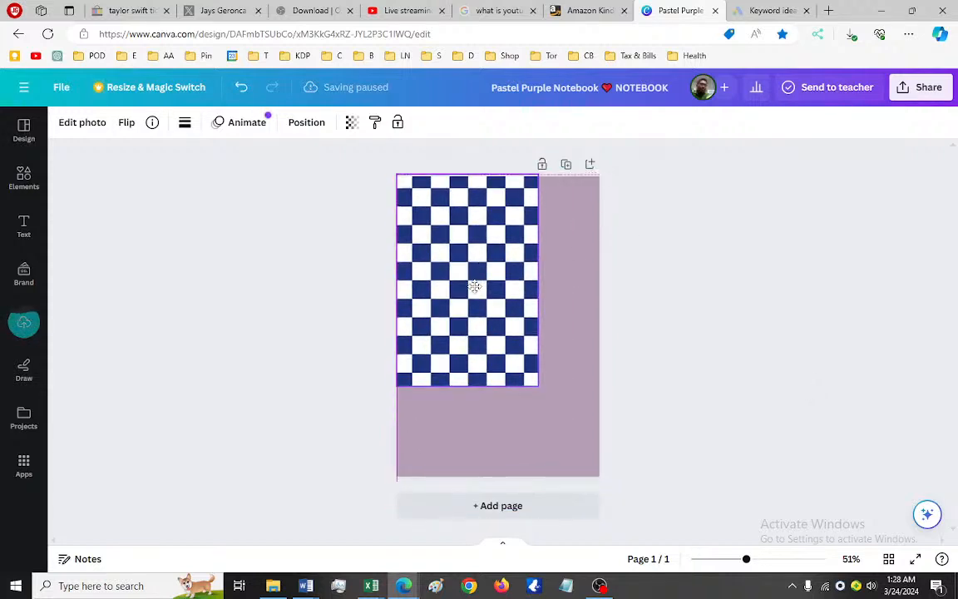
left_click_drag(549, 389, 614, 464)
left_click(706, 390)
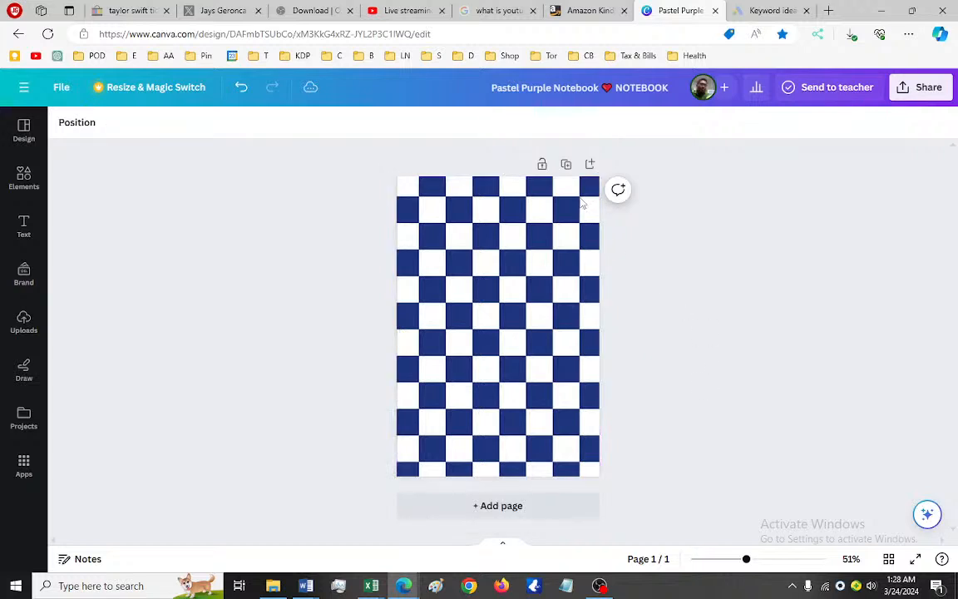
Step: Check the live stream's status in YouTube Studio and return to the Canva design
left_click(545, 87)
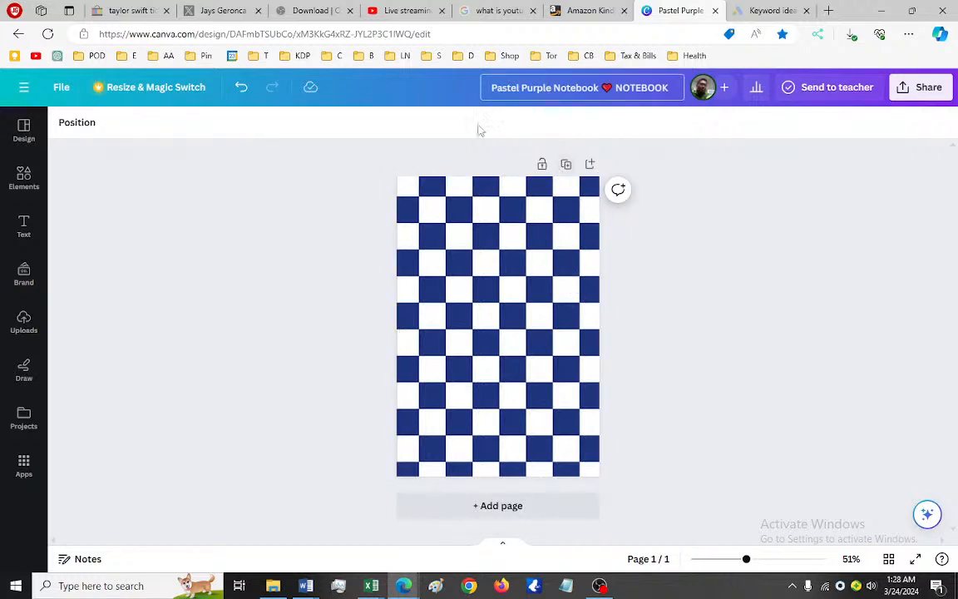
left_click(402, 9)
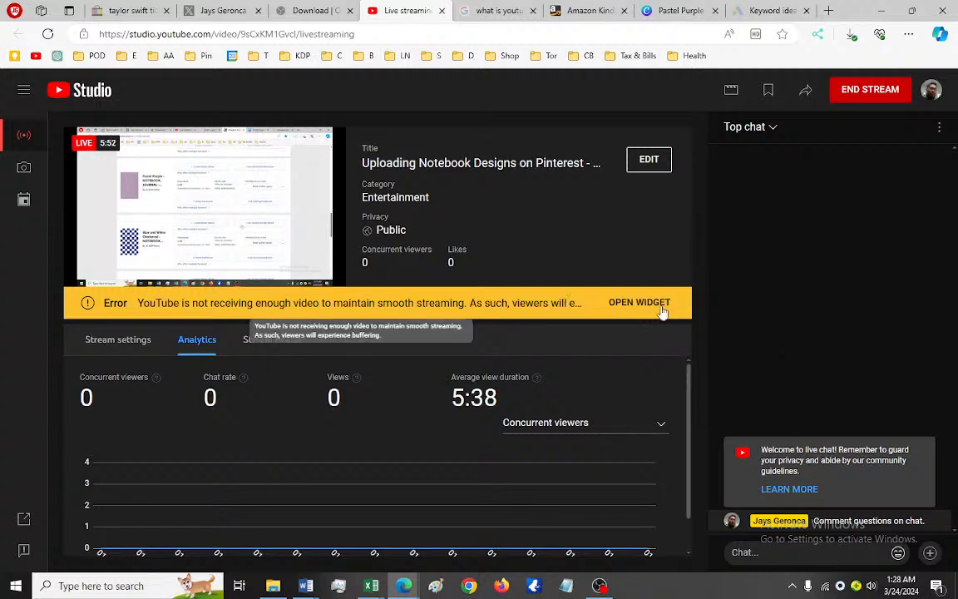
left_click(674, 8)
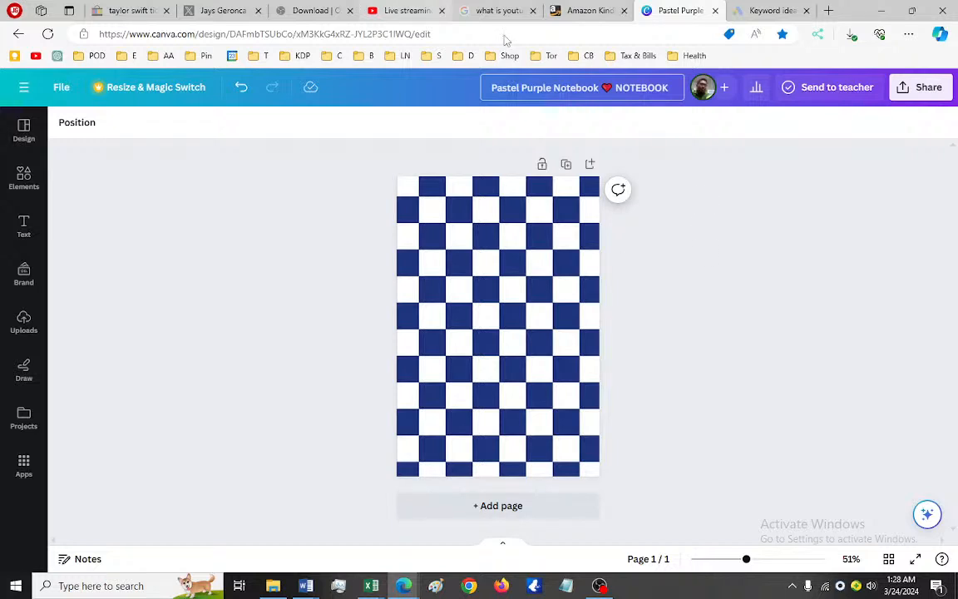
Step: Check the notebook's title on the KDP bookshelf and replace "Pastel Purple Notebook" in the Canva design name with "Blue and White Checkered"
left_click(589, 10)
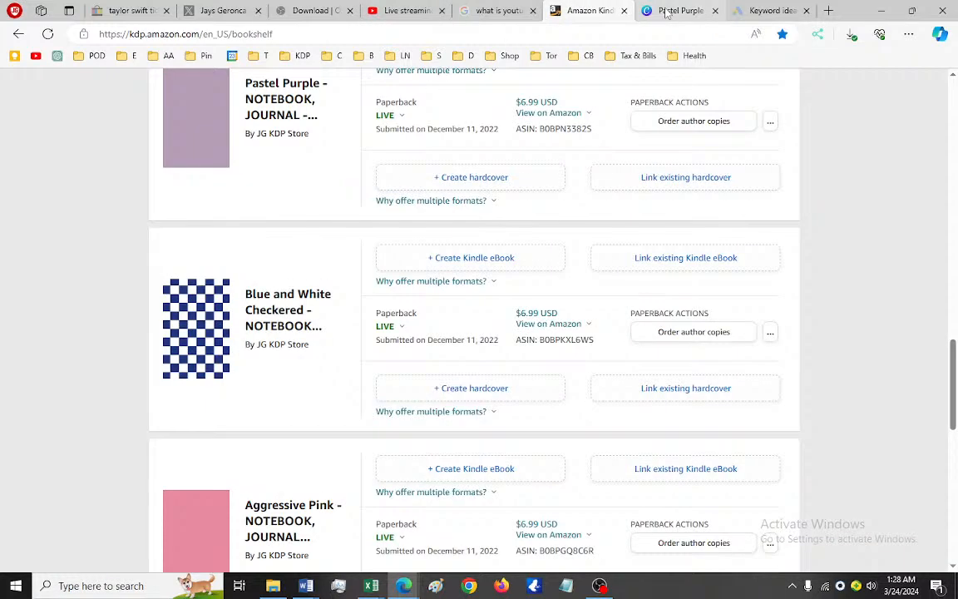
left_click(668, 10)
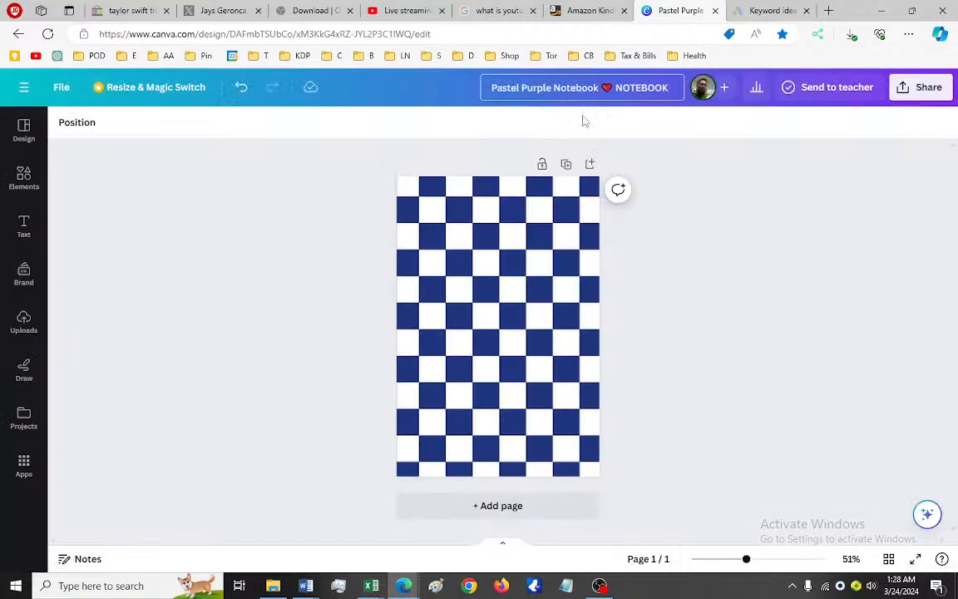
left_click_drag(599, 87, 420, 91)
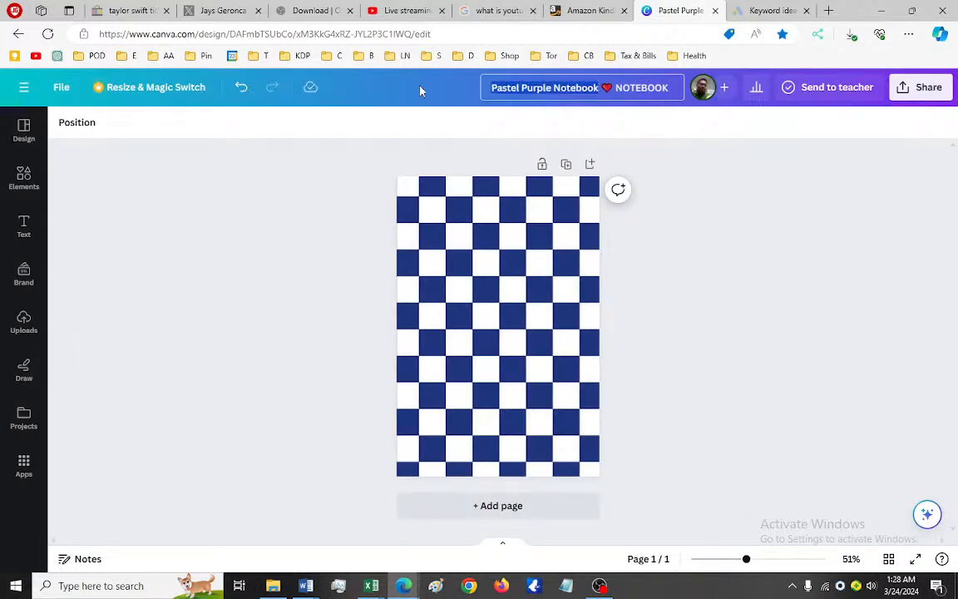
key("BackSpace")
type("Blue and")
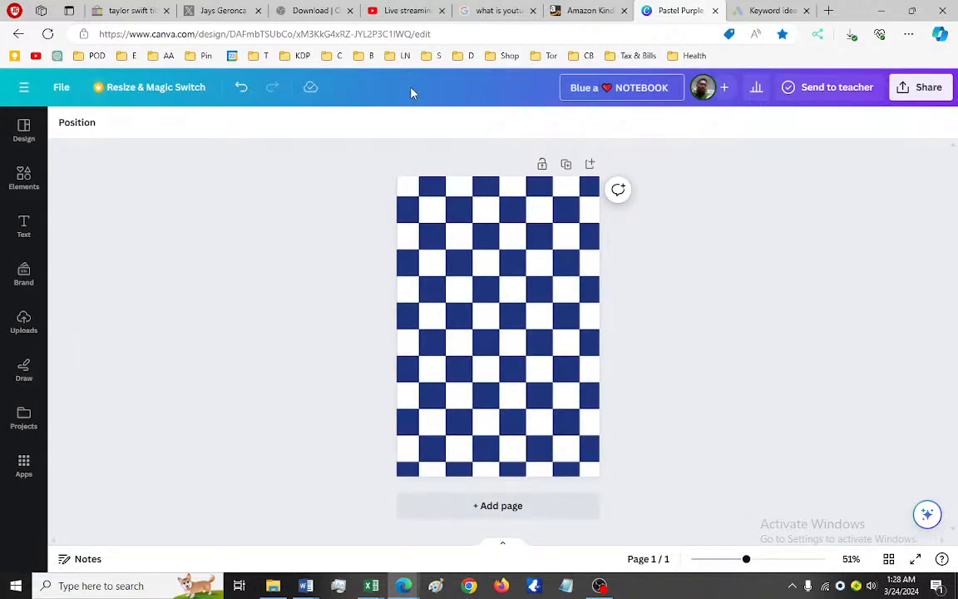
type(" White Chec")
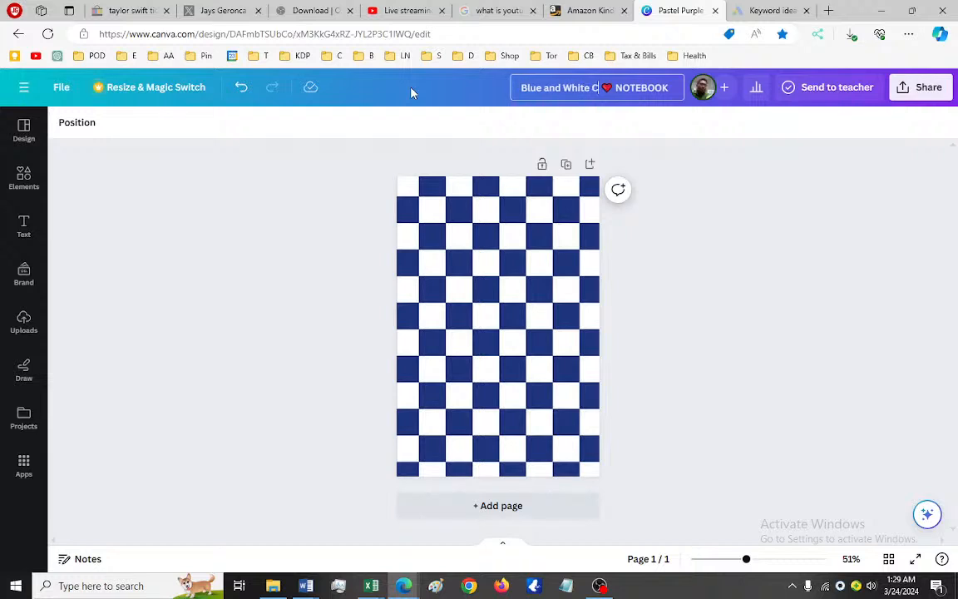
type("kered")
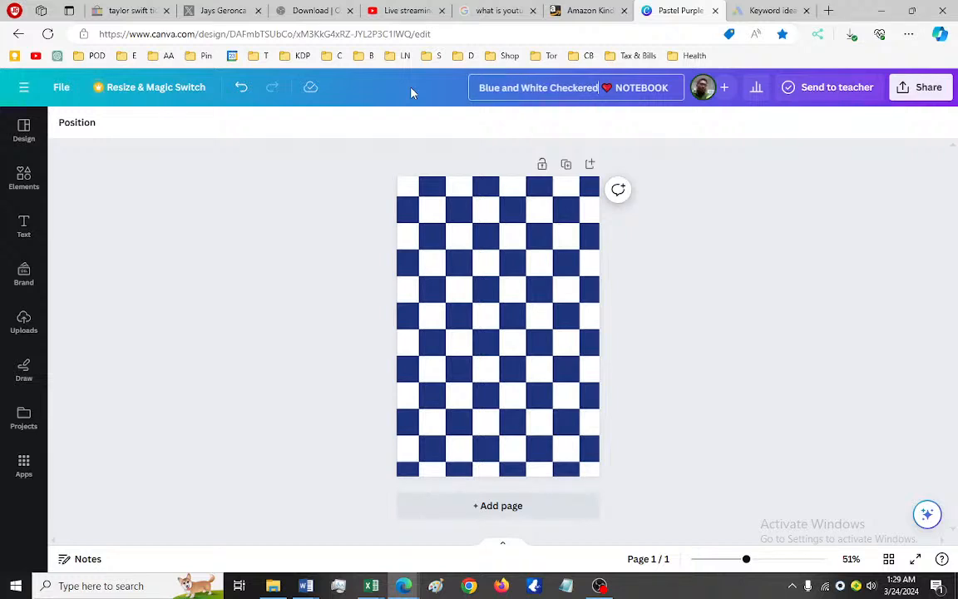
Step: Download the blue and white checkered design as a PNG at size 1
left_click(923, 87)
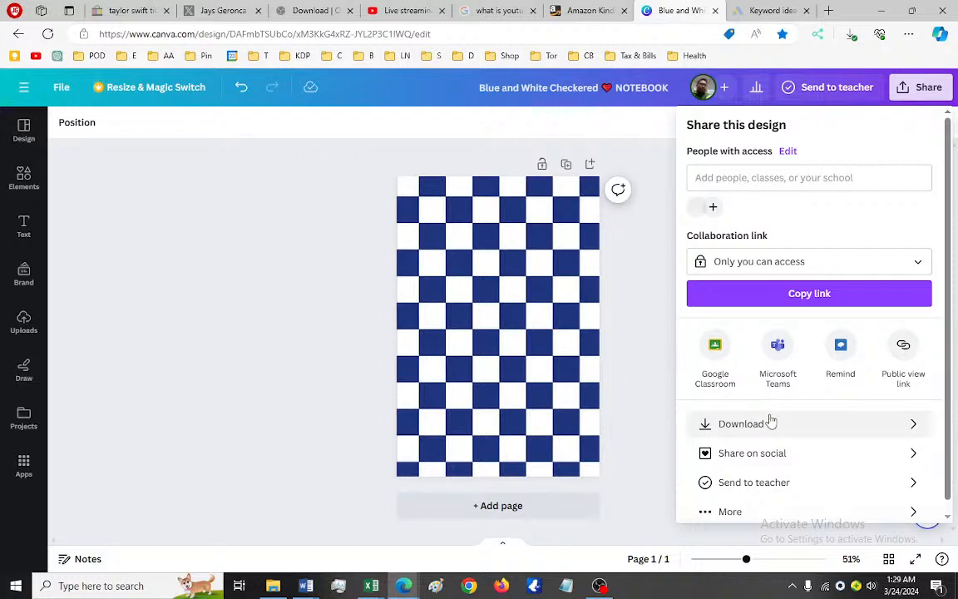
left_click(774, 424)
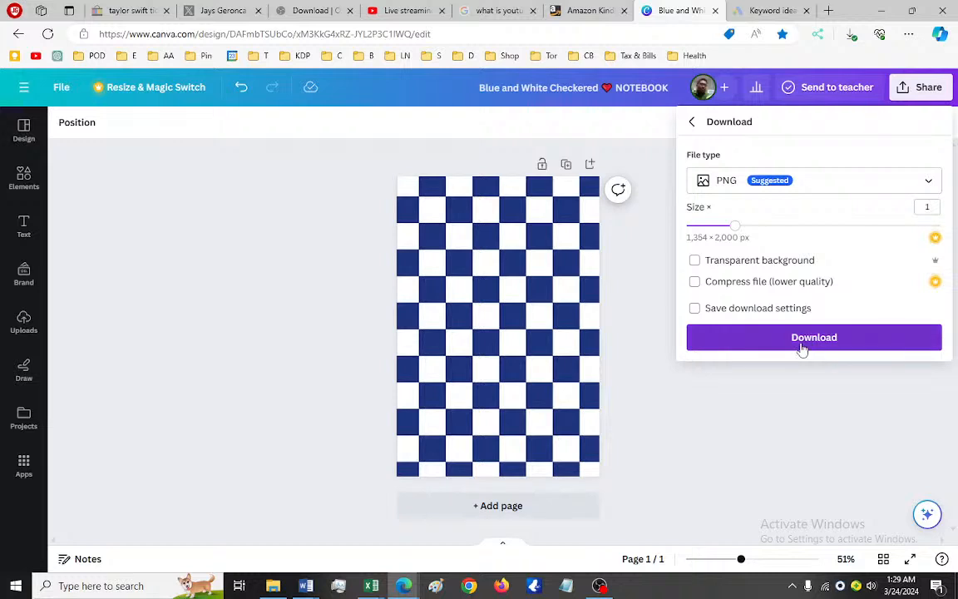
left_click(802, 348)
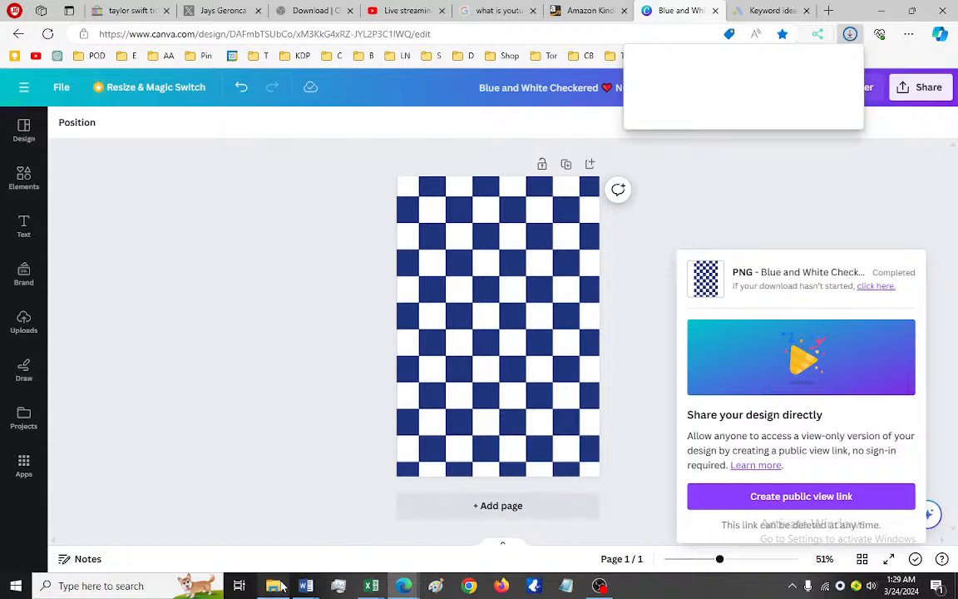
Step: Delete the OBS-Studio installer and the duplicate "Real Estate Lady NOTEBOOK (1)" image from the Downloads folder
mouse_move(278, 583)
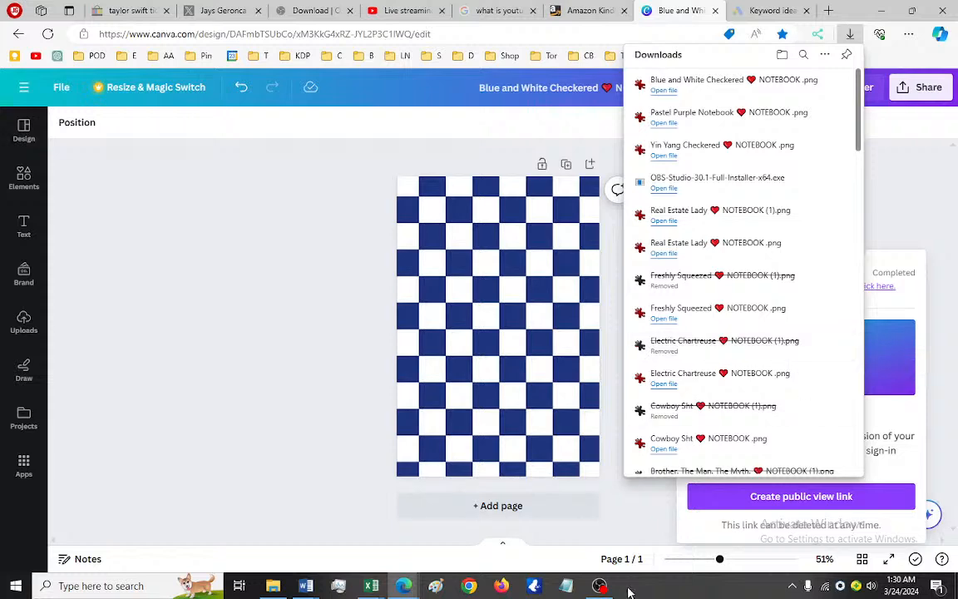
left_click(272, 586)
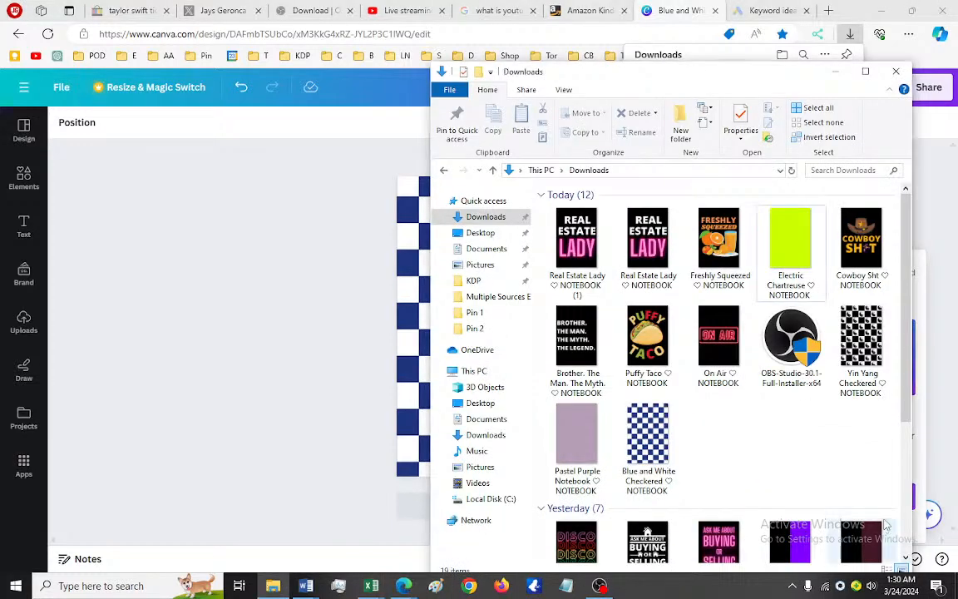
left_click(790, 341)
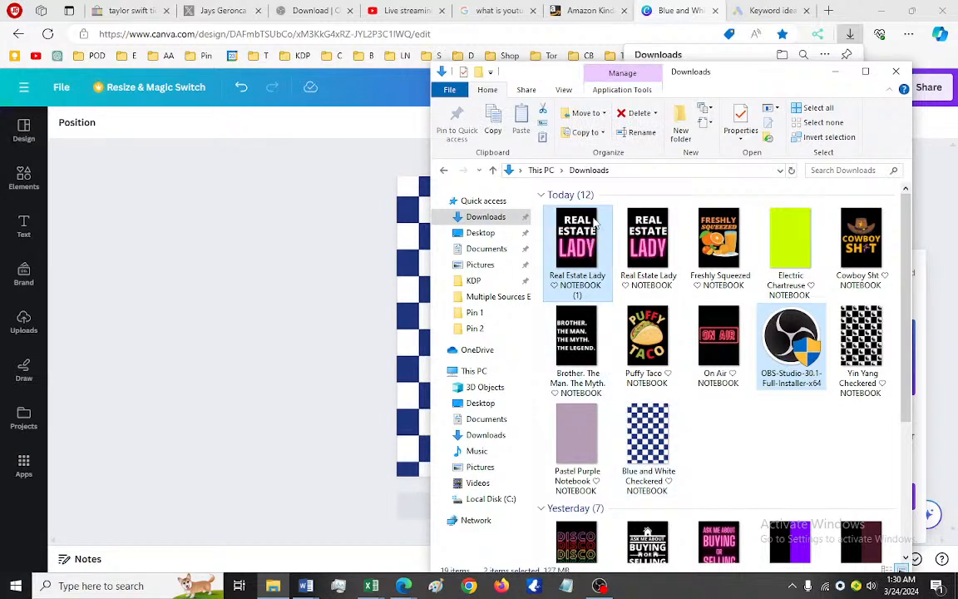
left_click(589, 242, "ctrl")
key("Delete")
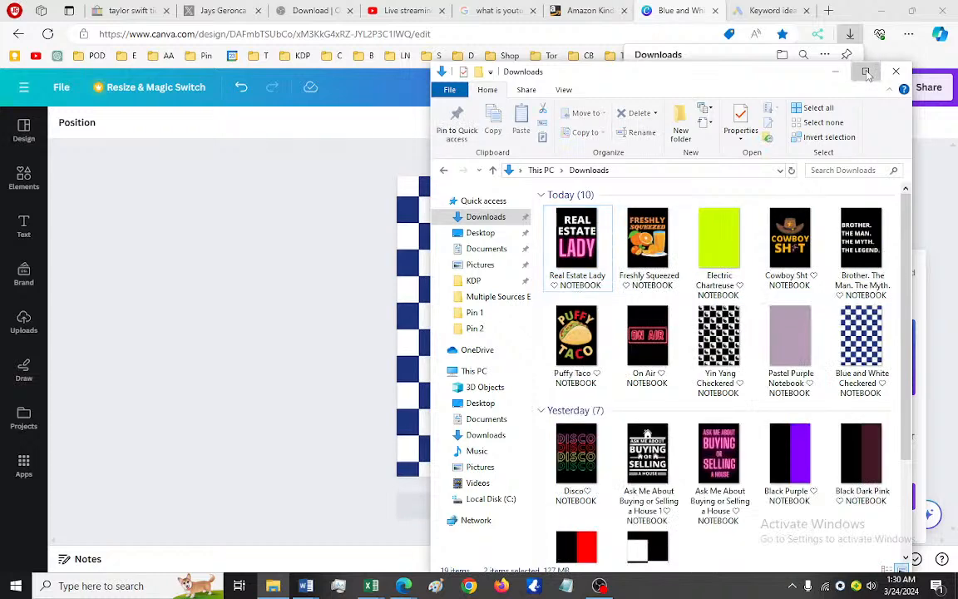
Step: Move all the notebook images from Downloads into the Pin 1 folder and minimize File Explorer
left_click(866, 72)
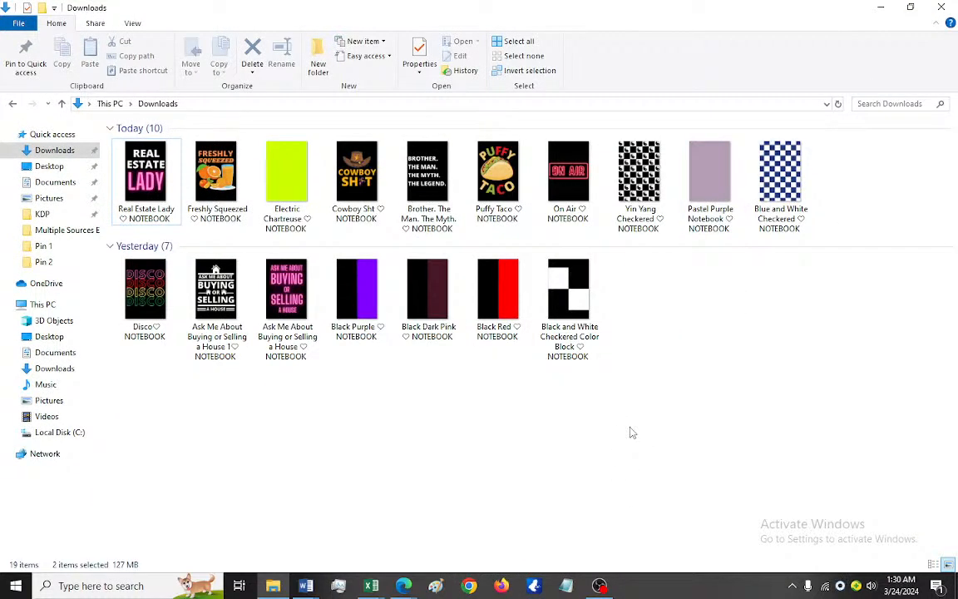
key("ctrl+a")
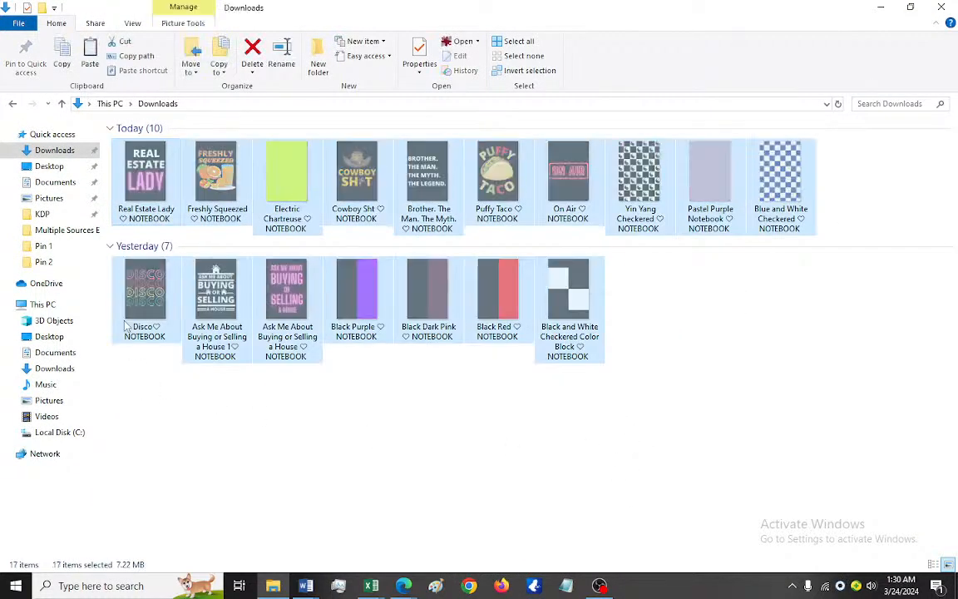
left_click(45, 245)
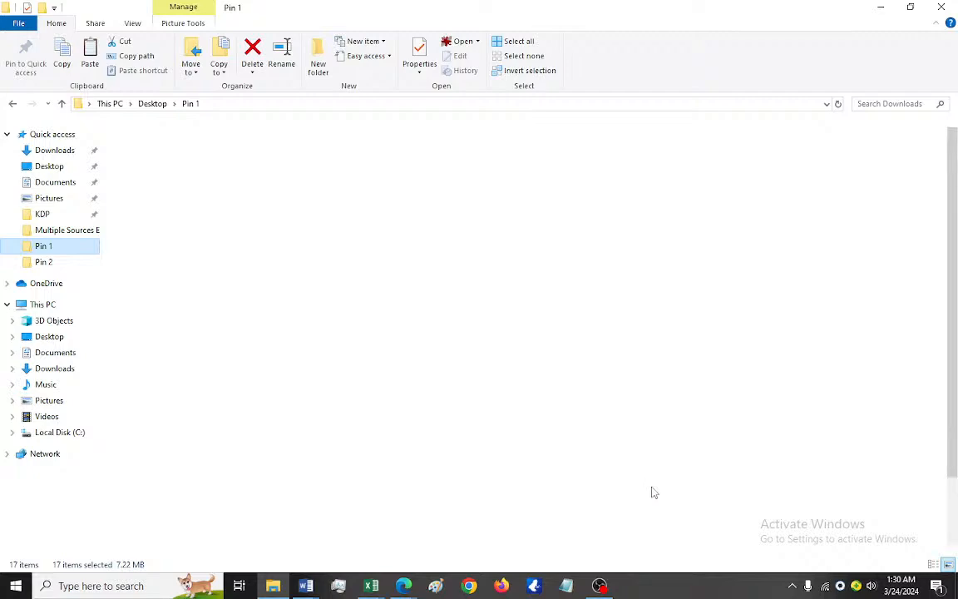
scroll(866, 500, "down", 2)
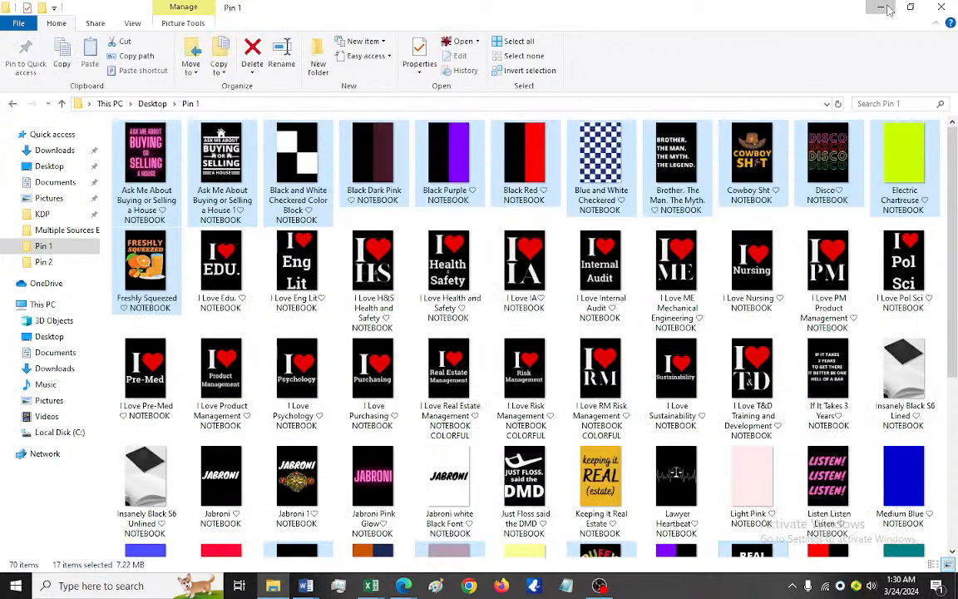
left_click(885, 8)
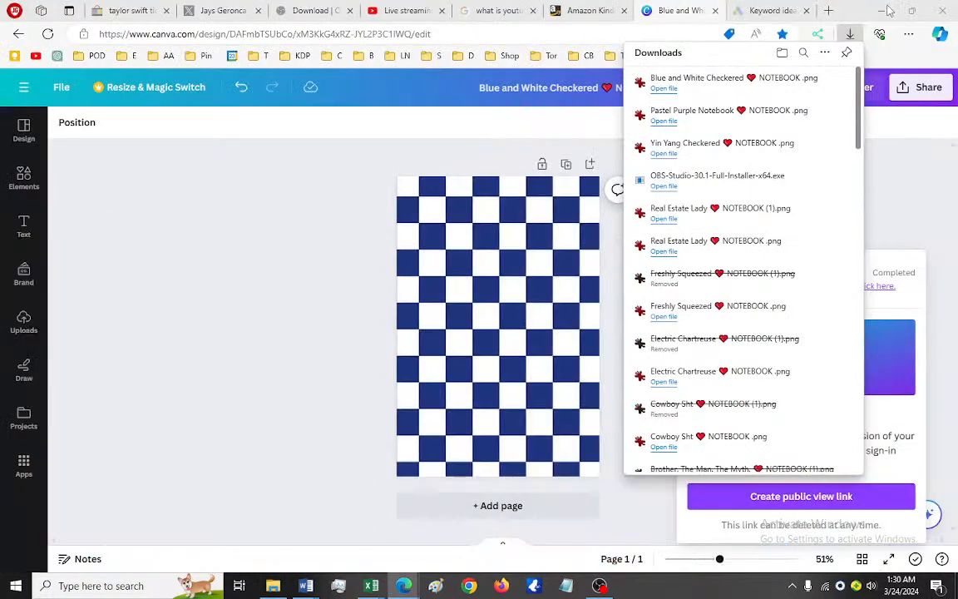
Step: Open the Aggressive Pink notebook's US Amazon listing from the KDP bookshelf
left_click(593, 10)
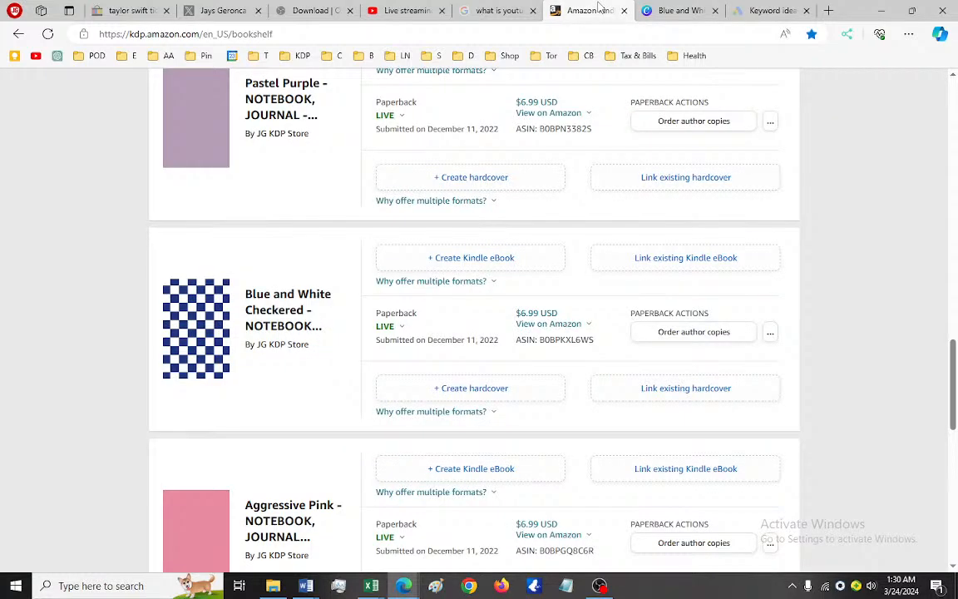
scroll(610, 242, "down", 3)
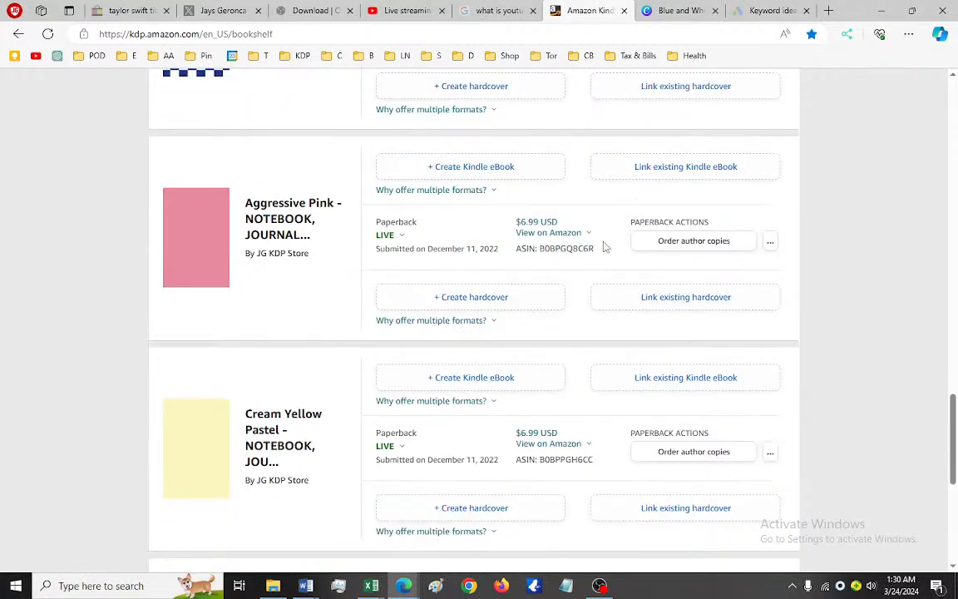
left_click(545, 233)
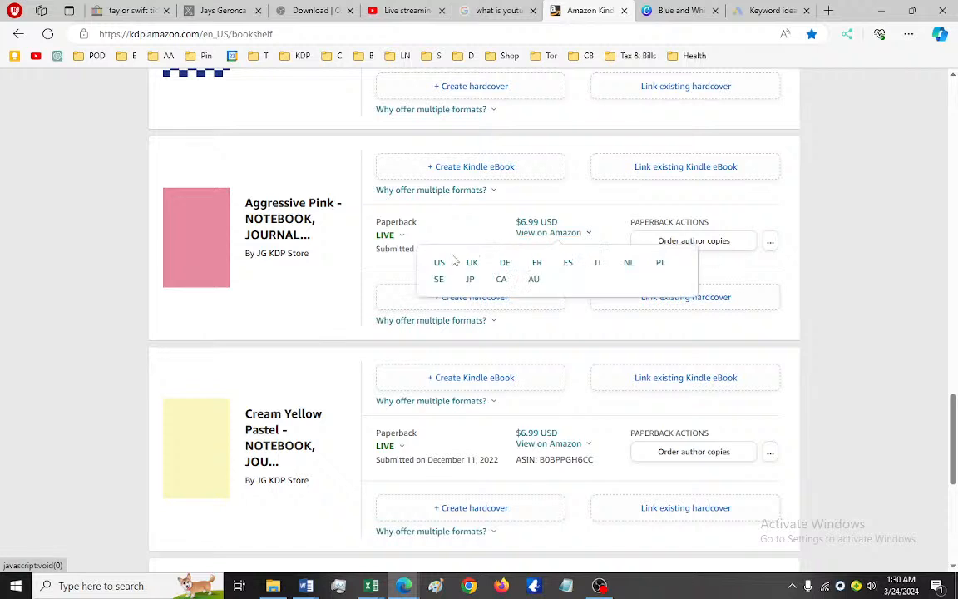
left_click(454, 265)
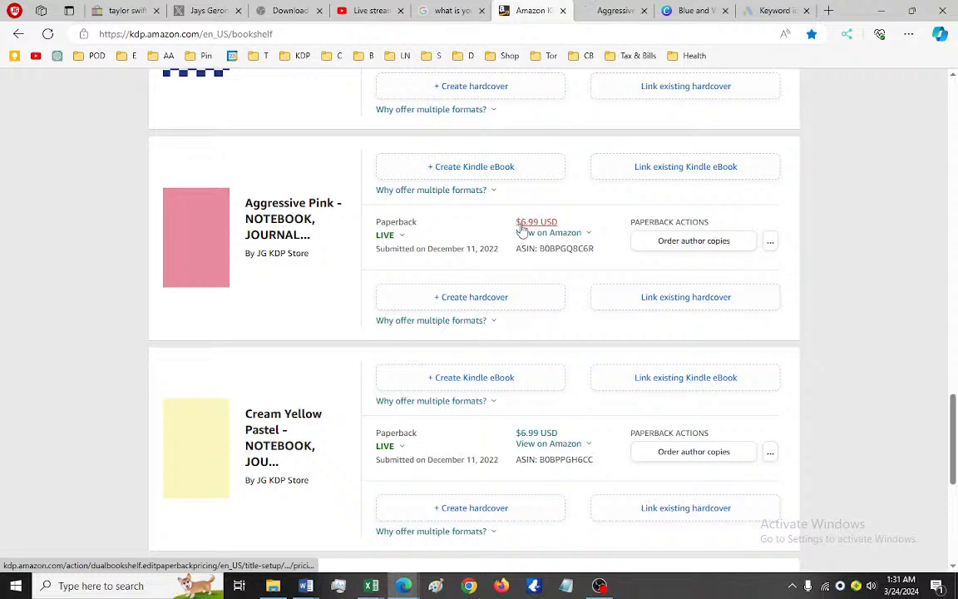
mouse_move(520, 238)
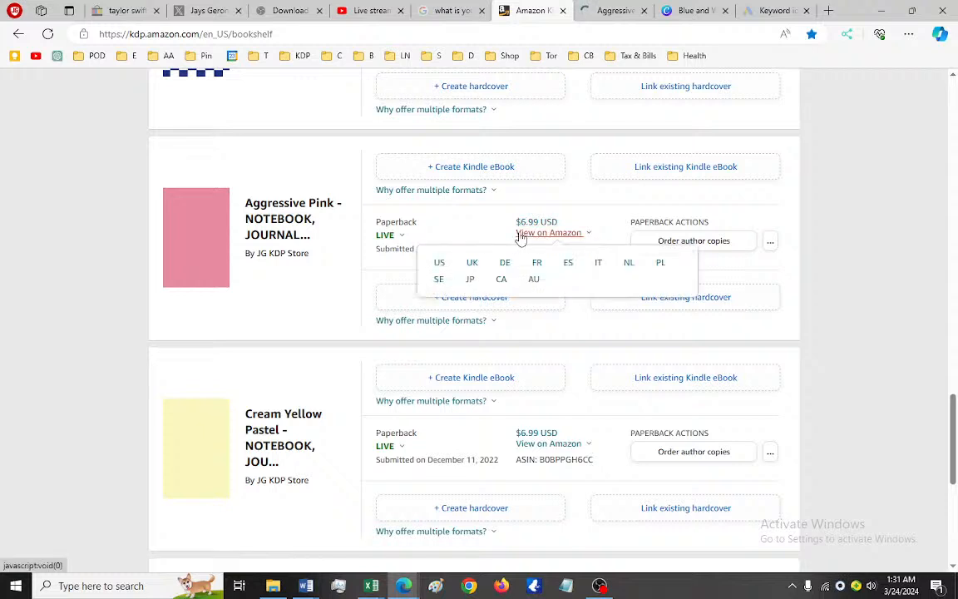
left_click(439, 264)
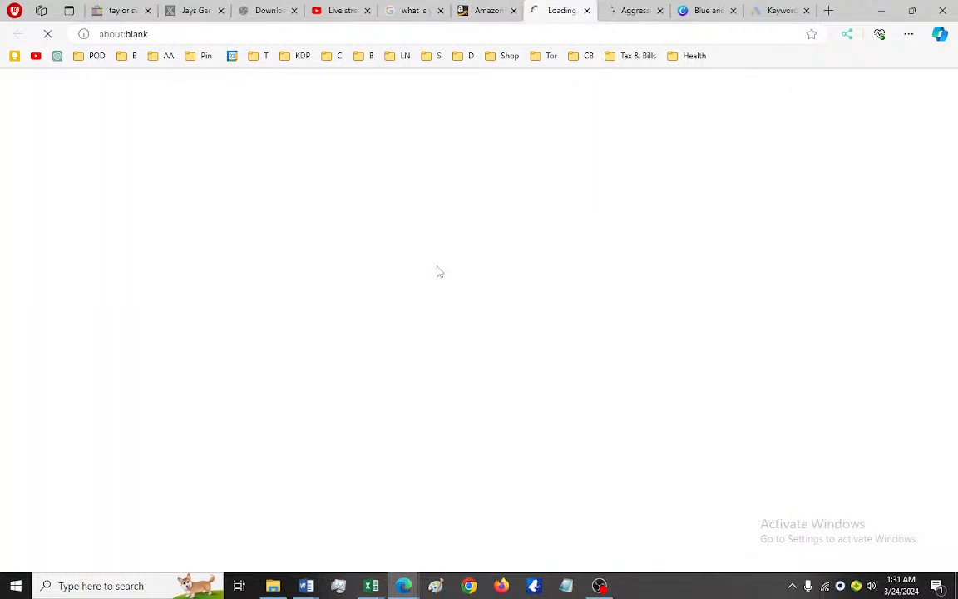
left_click(585, 11)
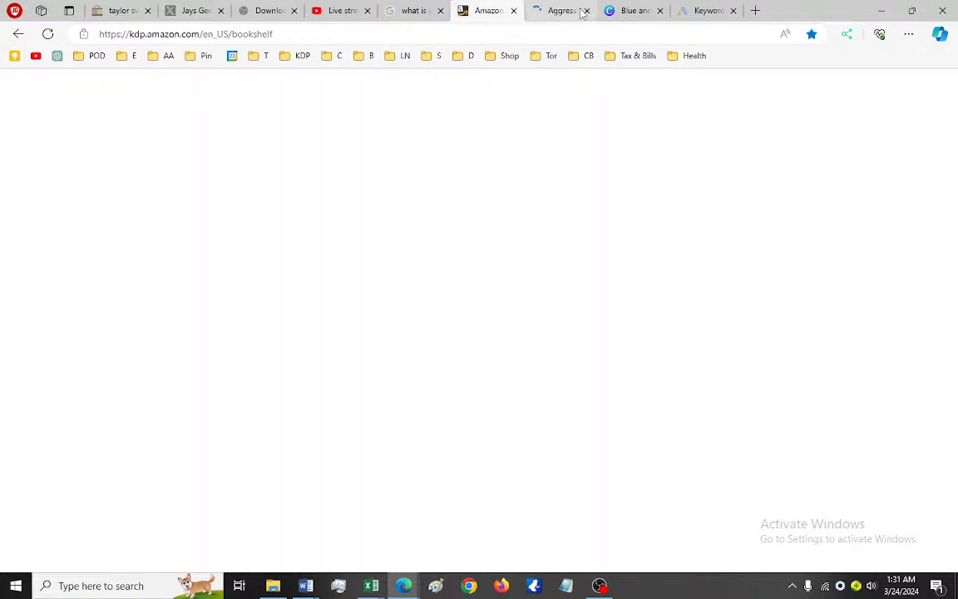
Step: Check the live stream in YouTube Studio while the Aggressive Pink listing loads, then return to the listing
left_click(570, 11)
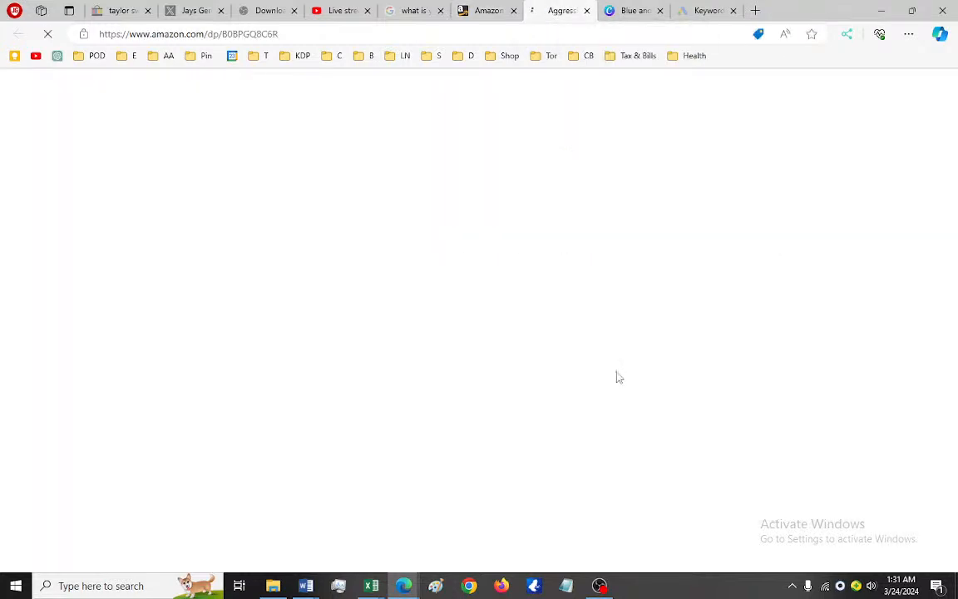
left_click(371, 6)
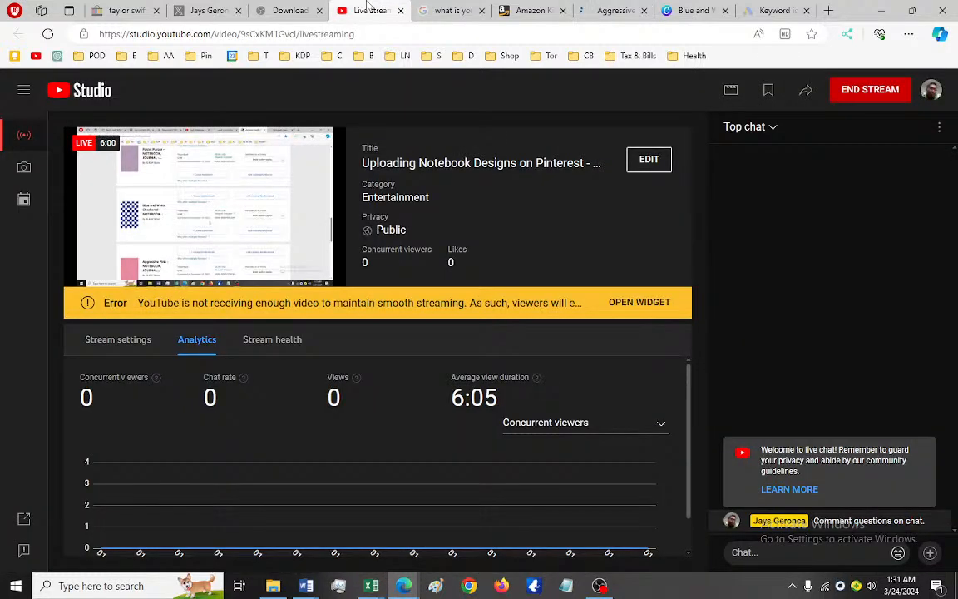
left_click(610, 11)
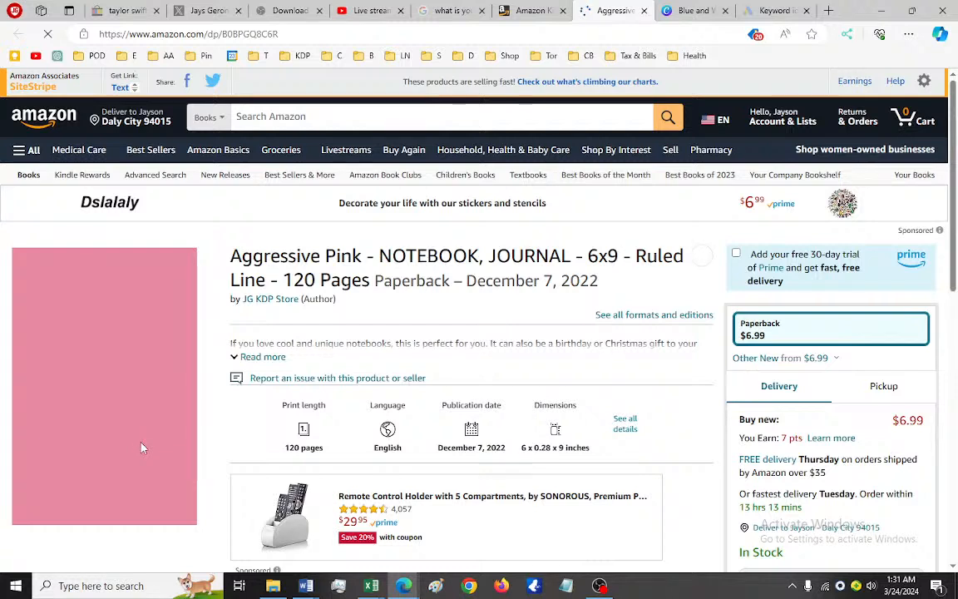
Step: Open the expanded cover image in the Aggressive Pink notebook's Amazon listing and copy it
left_click(141, 448)
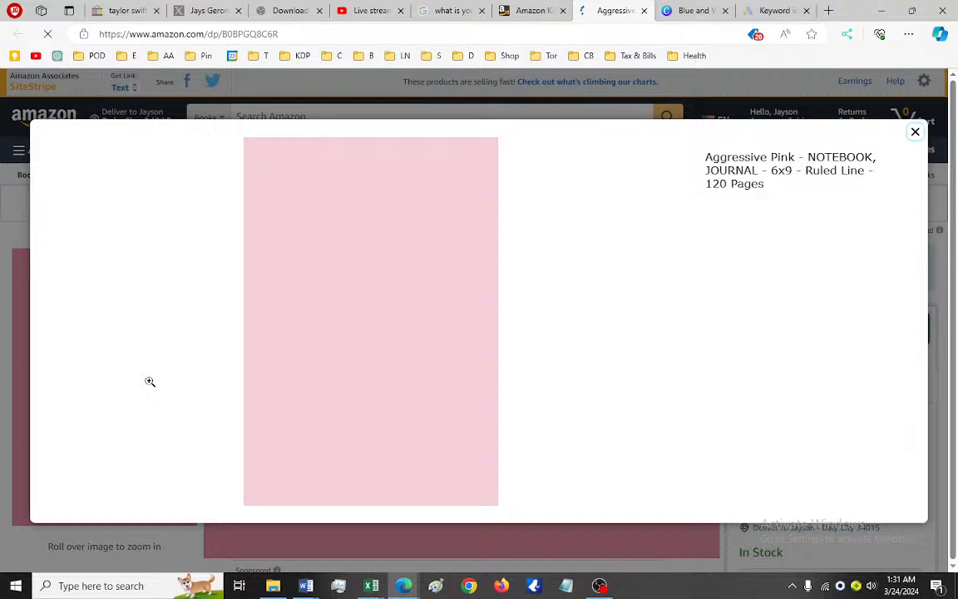
left_click(689, 12)
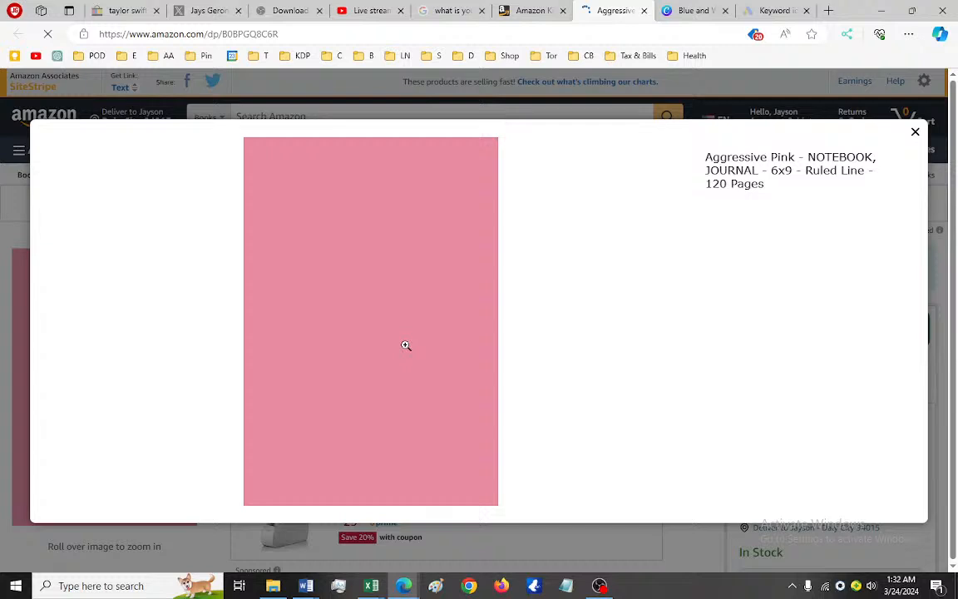
right_click(405, 345)
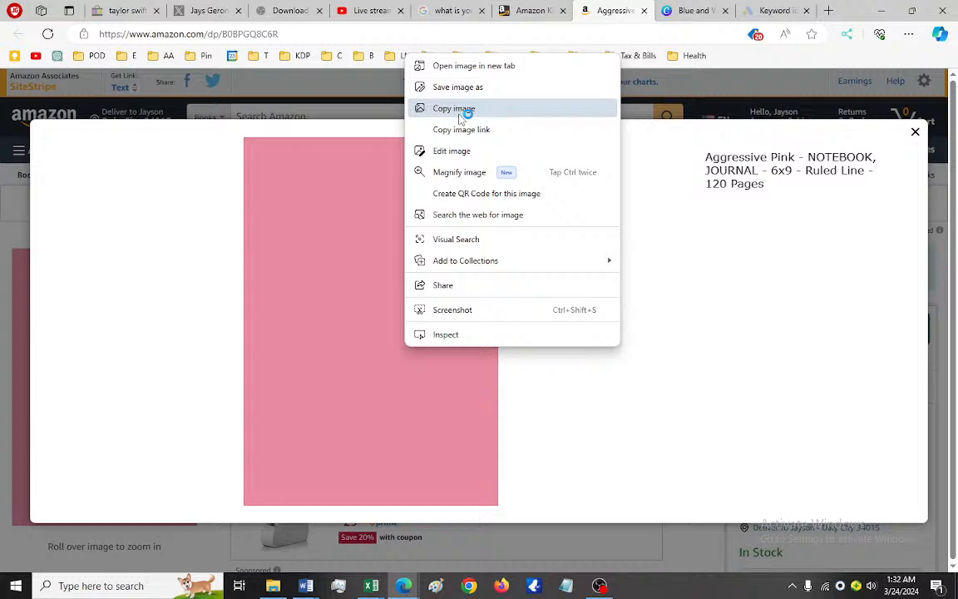
left_click(461, 112)
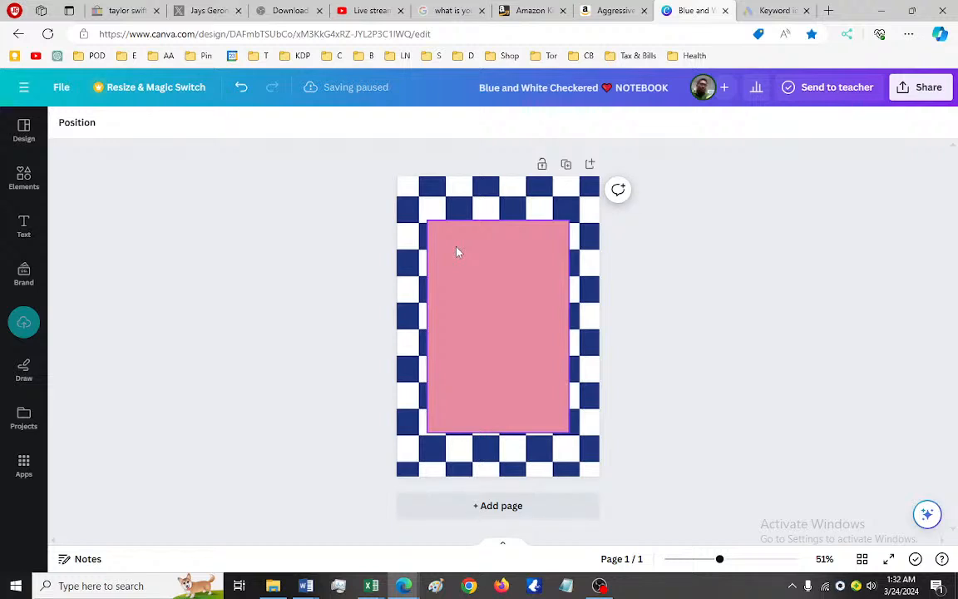
Step: Enlarge the pink cover image to about 6.3 by 9.5 so it fills the page, and retitle the design "Agressive Pink ❤️ NOTEBOOK"
left_click_drag(457, 251, 426, 206)
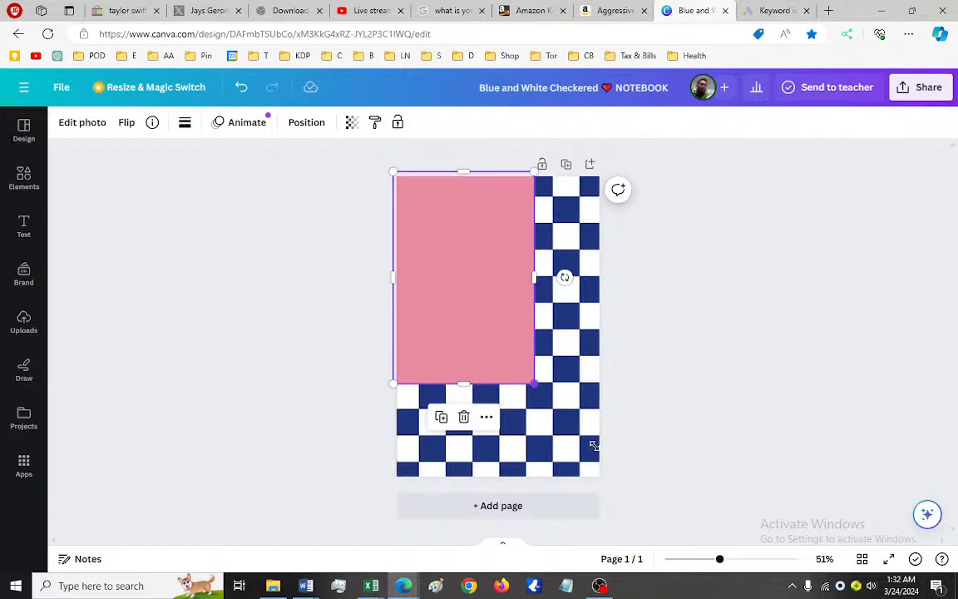
left_click_drag(593, 445, 634, 492)
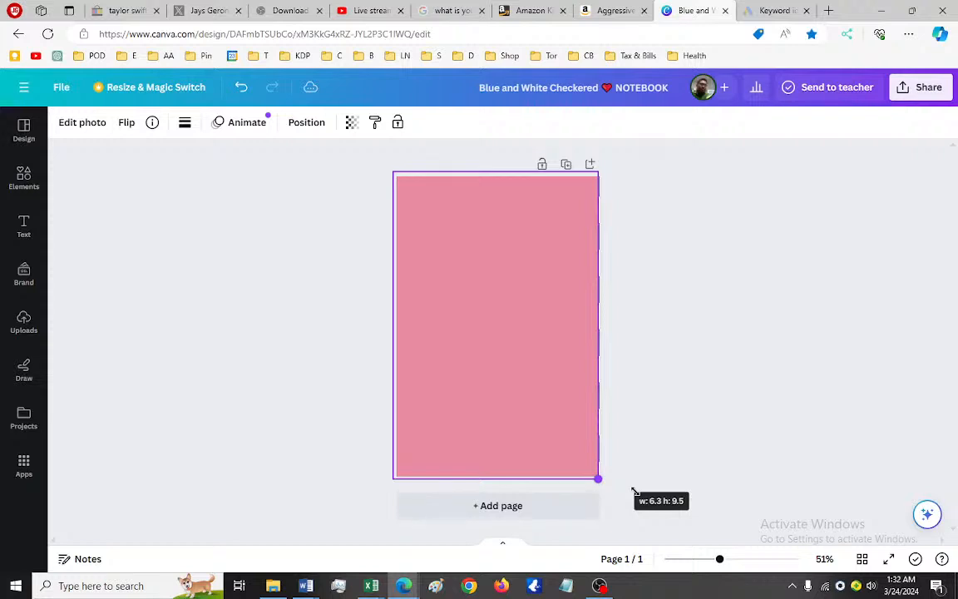
left_click_drag(634, 493, 634, 493)
type("Agr")
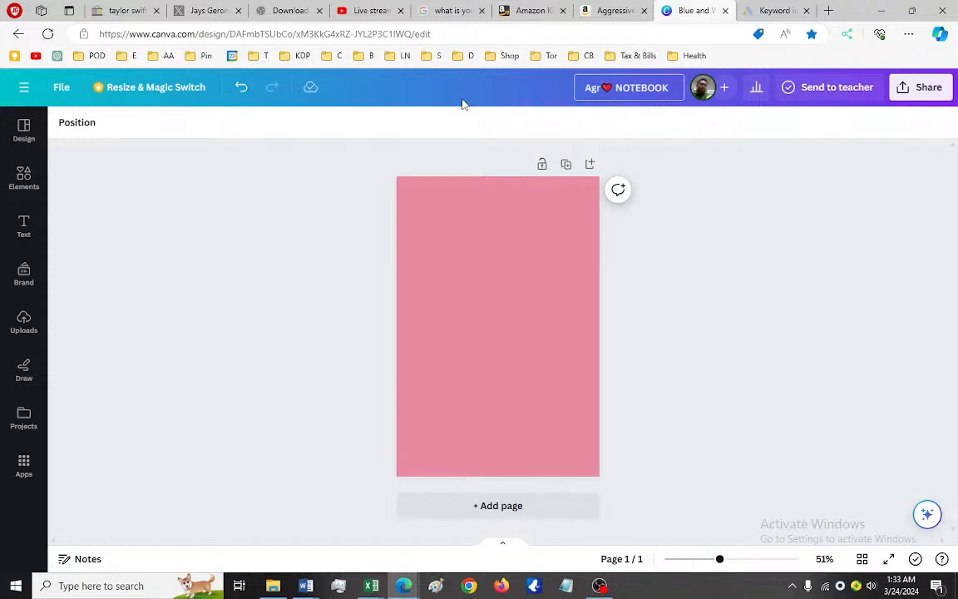
type("essive Pink")
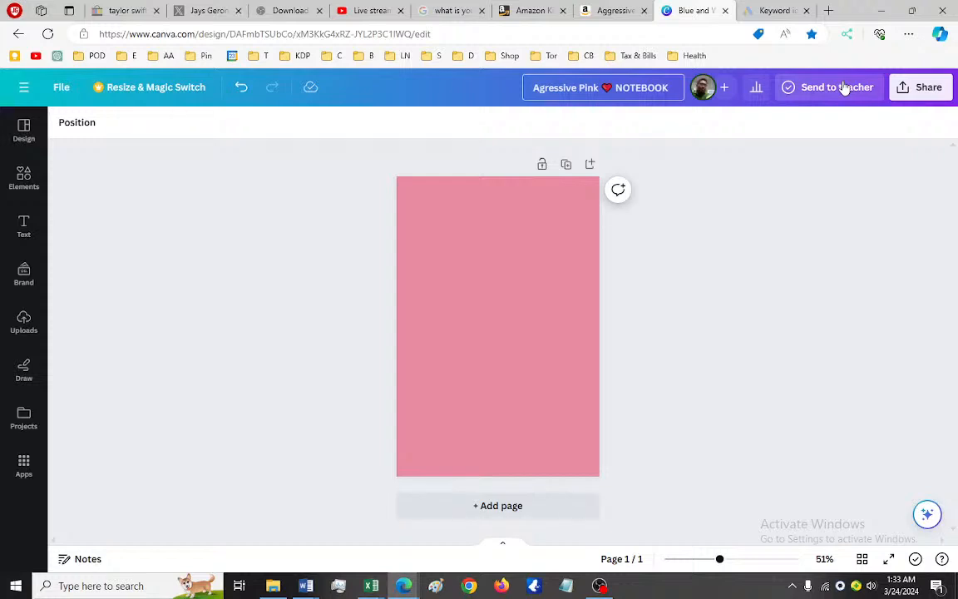
Step: Check the streaming status in OBS, then switch to YouTube Studio and review the live stream, pausing and resuming its preview
left_click(599, 587)
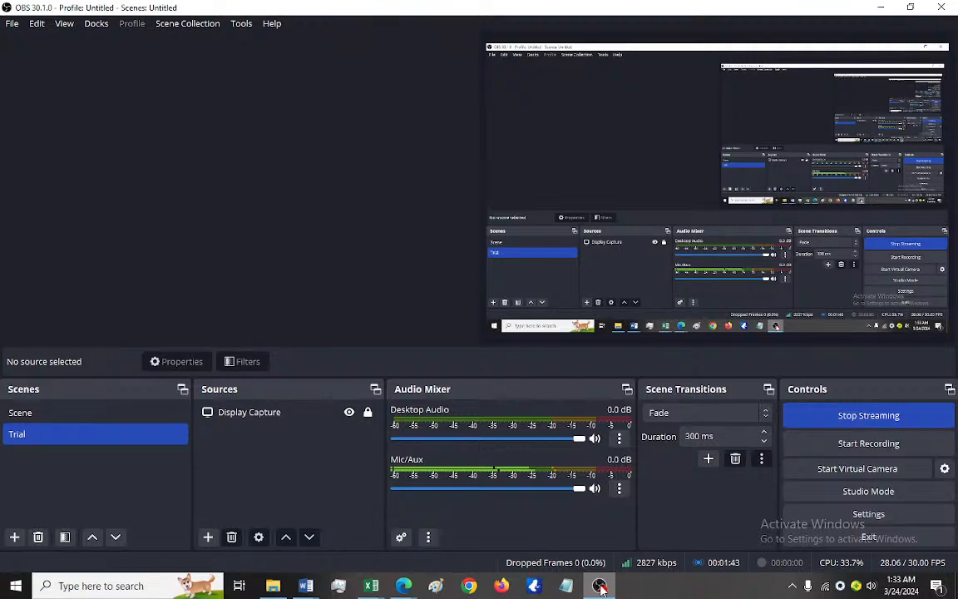
left_click(599, 587)
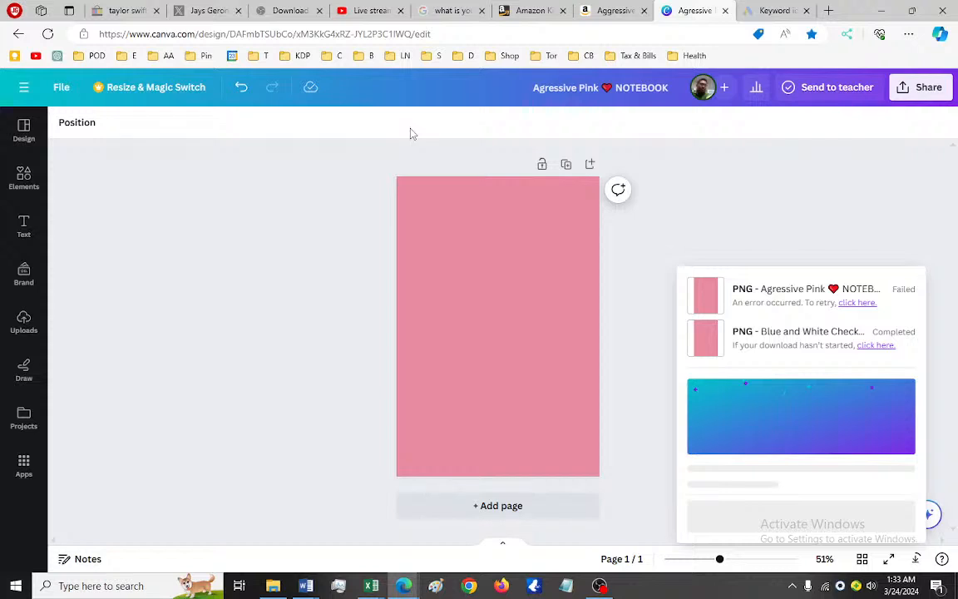
left_click(366, 11)
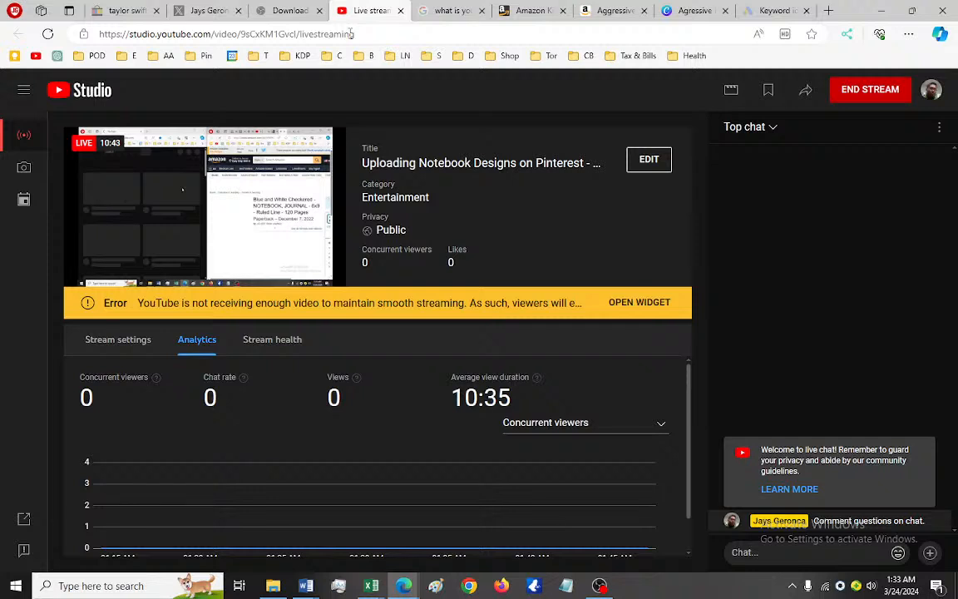
mouse_move(330, 269)
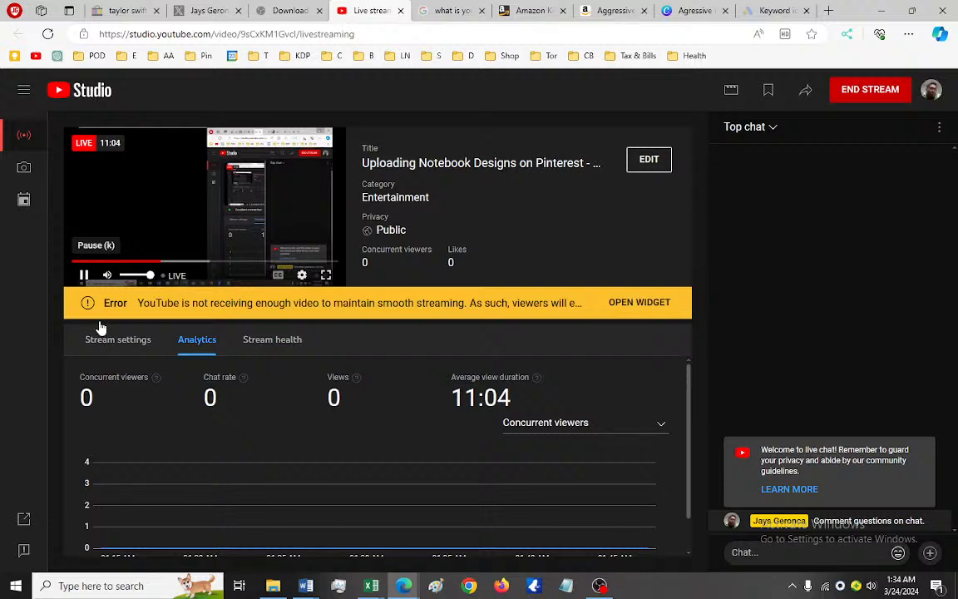
left_click(84, 280)
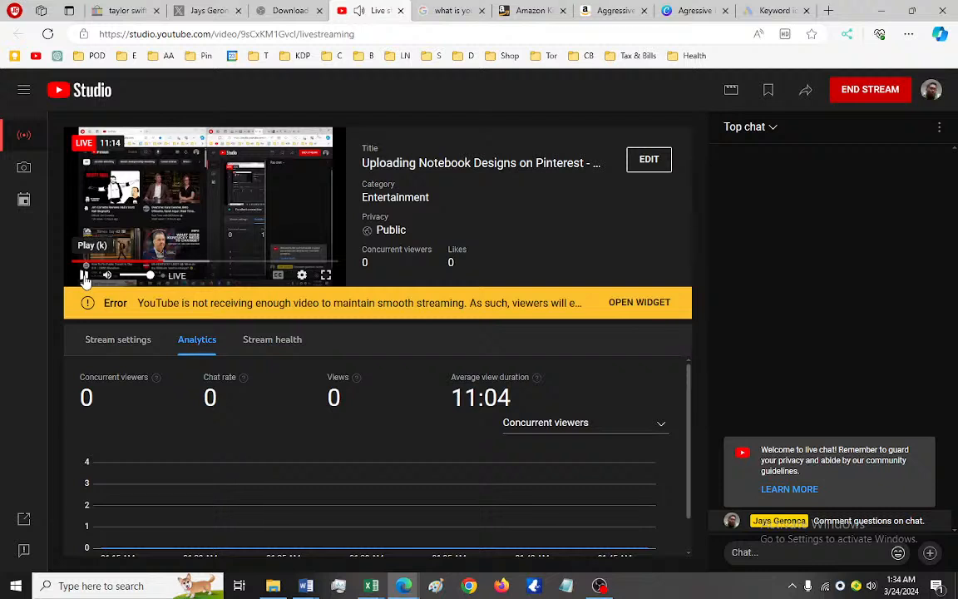
left_click(84, 280)
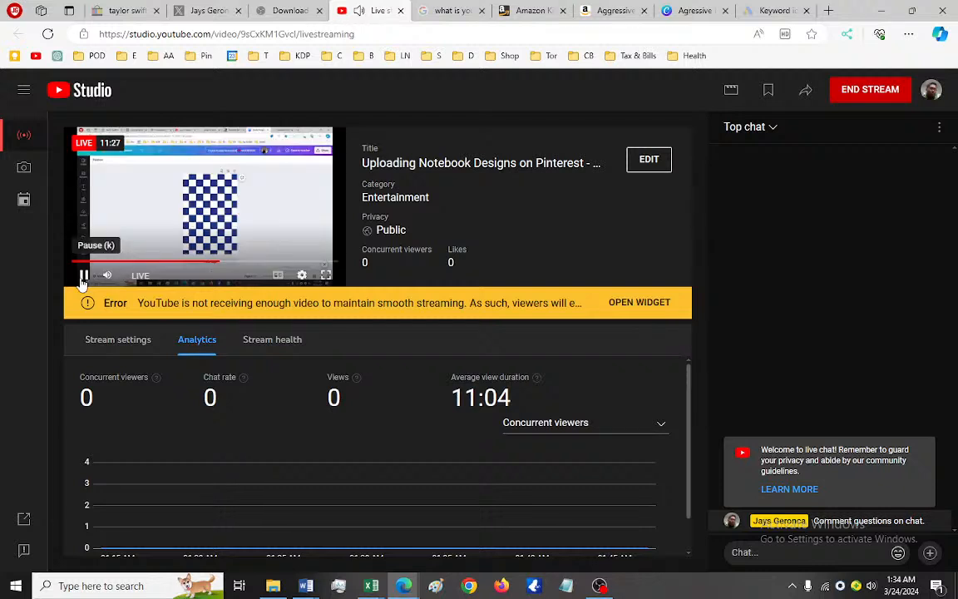